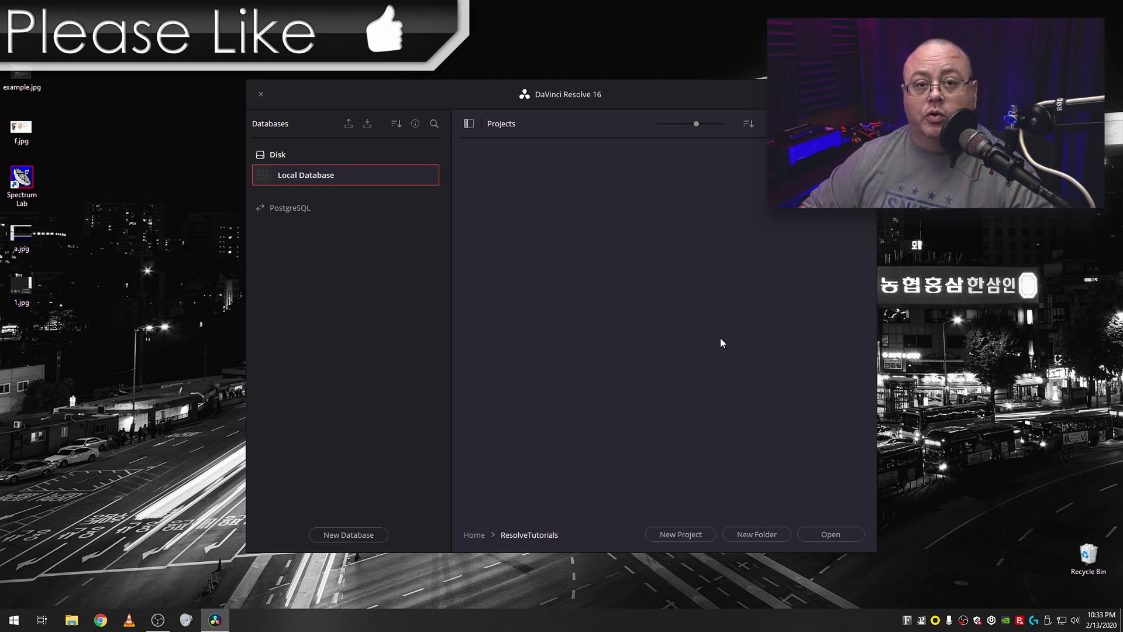
Create a new project named 'tutorial' in the Project Manager and open it
{"action": "left_click", "coordinate": [676, 533]}
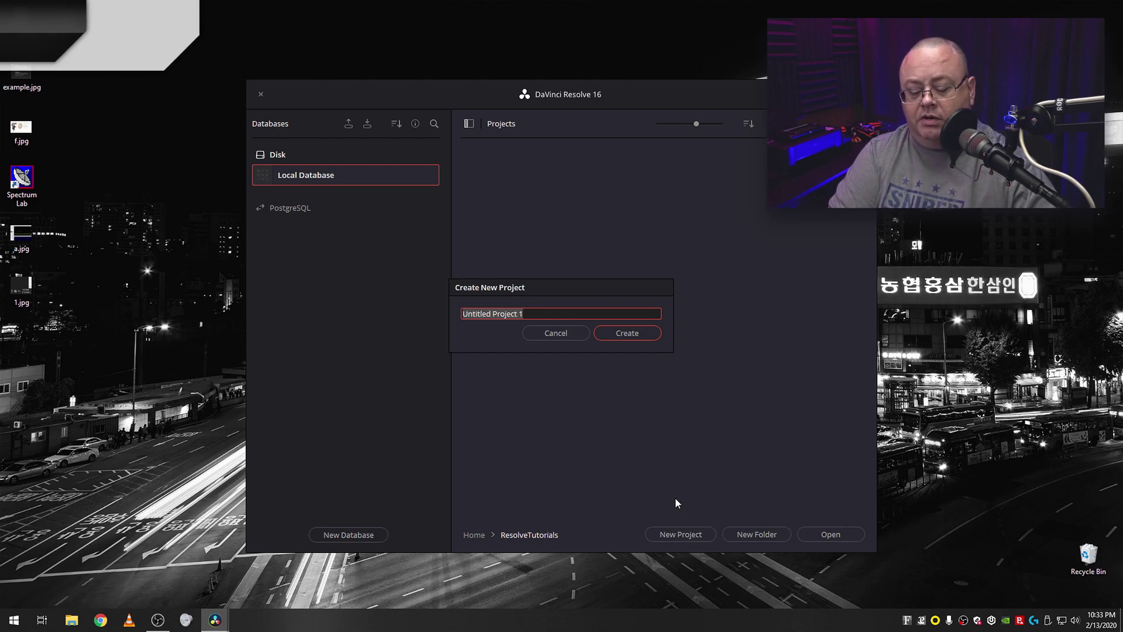
{"action": "type", "text": "tutorial"}
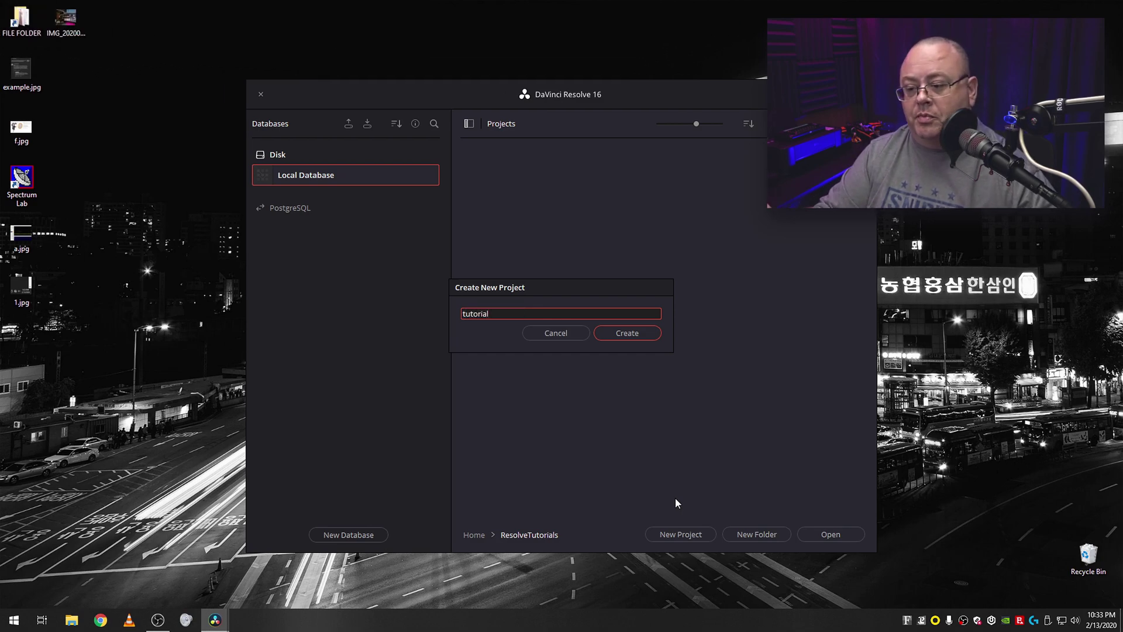
{"action": "left_click", "coordinate": [627, 333]}
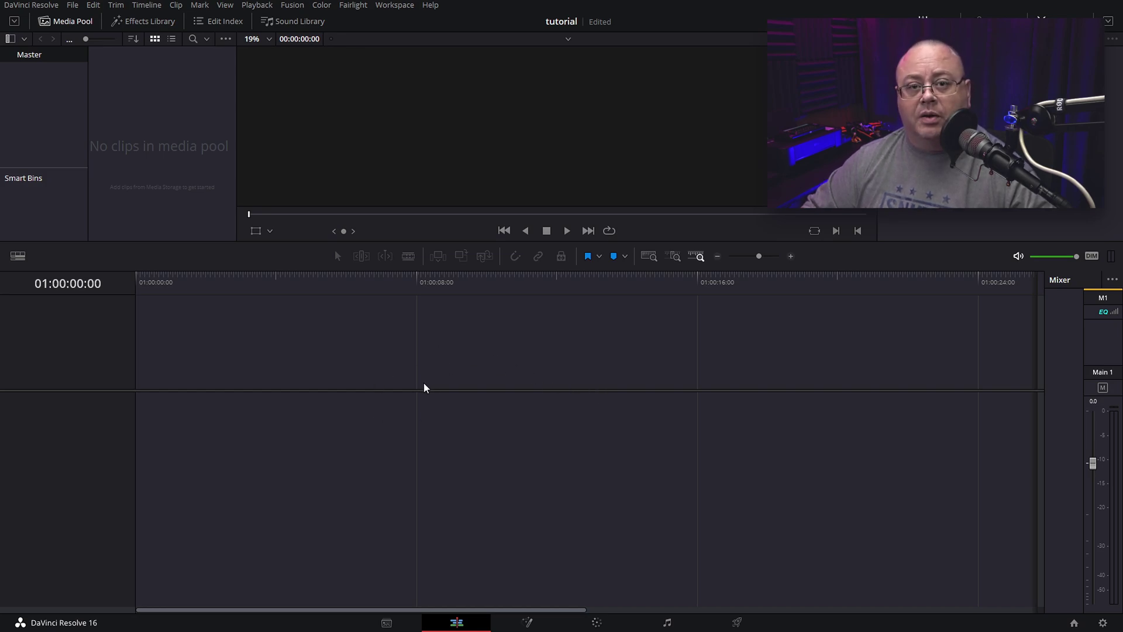
Create Timeline 1 from File > New Timeline with 3 audio tracks kept as Stereo
{"action": "left_click", "coordinate": [72, 5]}
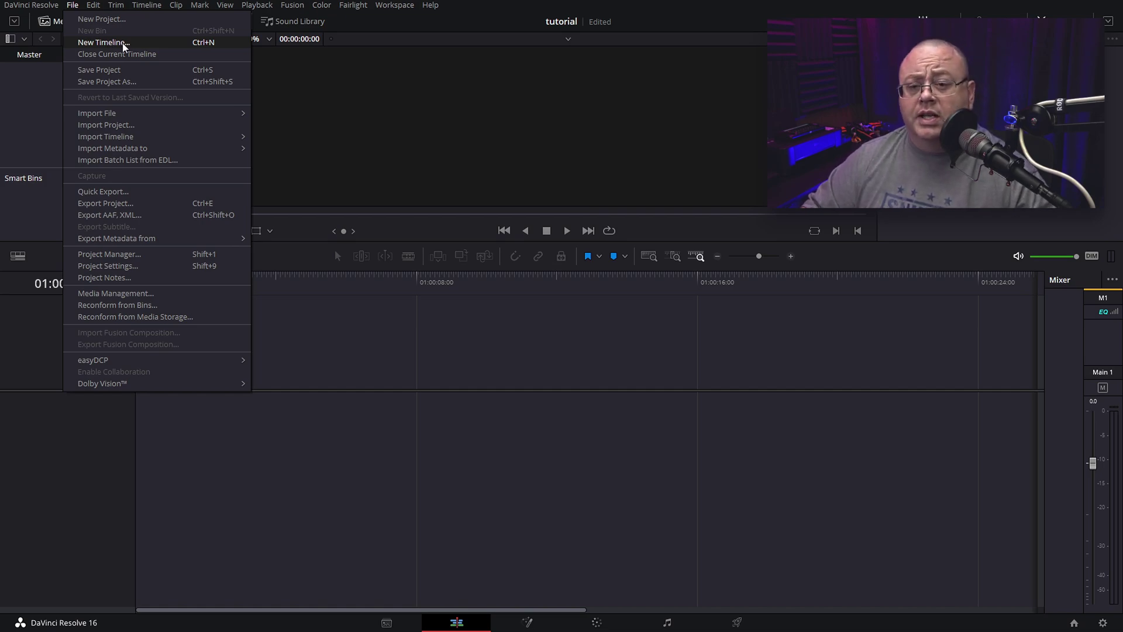
{"action": "left_click", "coordinate": [103, 42]}
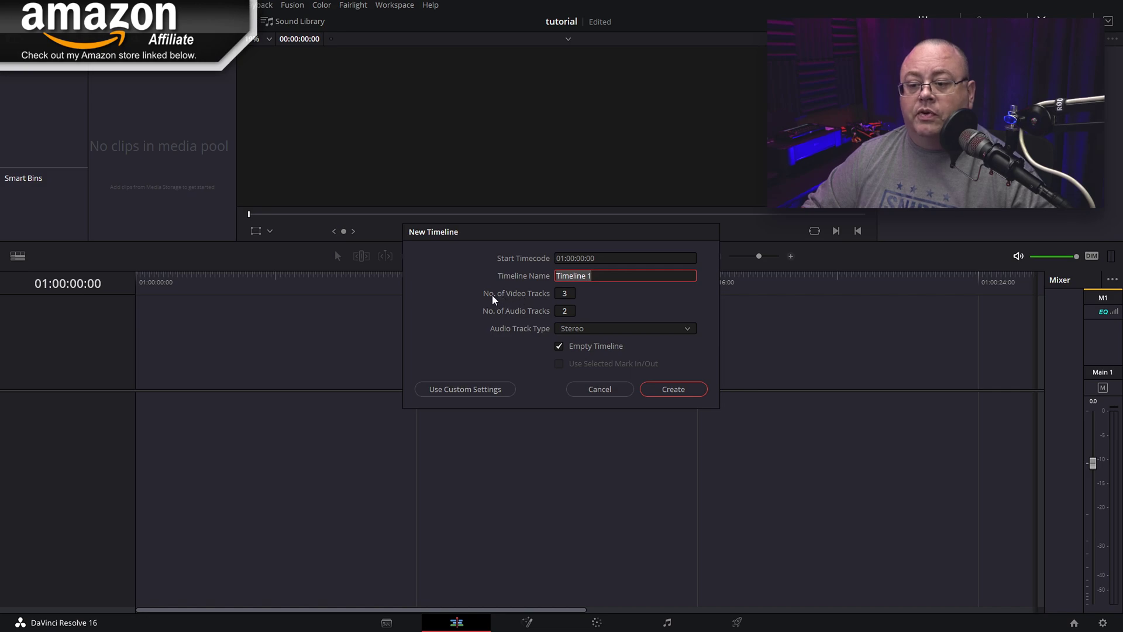
{"action": "left_click", "coordinate": [565, 310]}
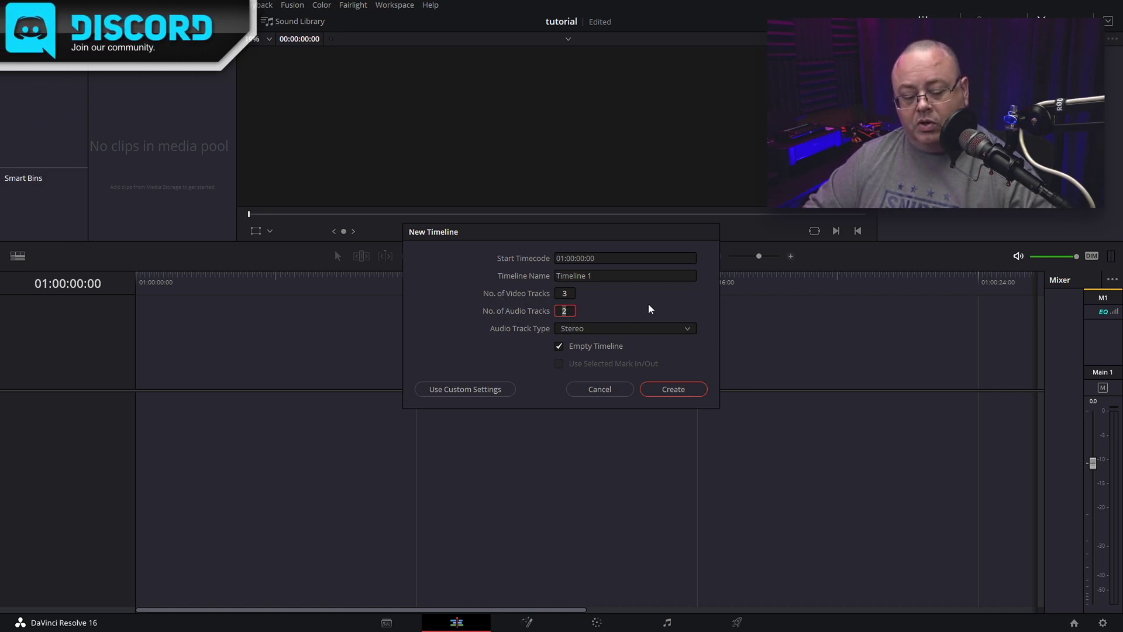
{"action": "type", "text": "3"}
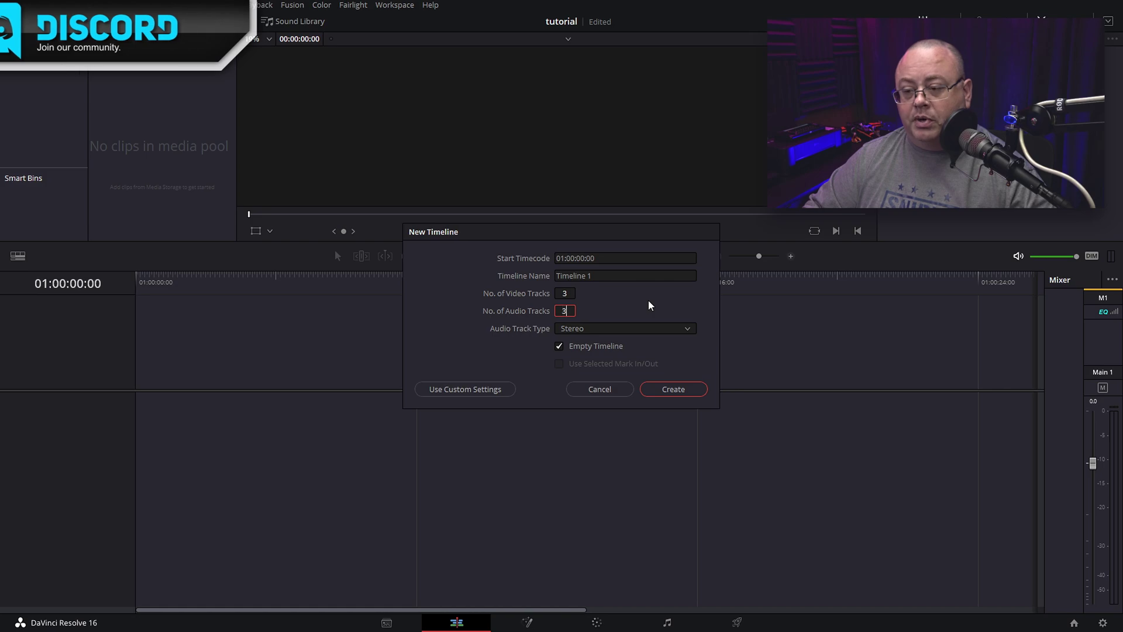
{"action": "left_click", "coordinate": [621, 325]}
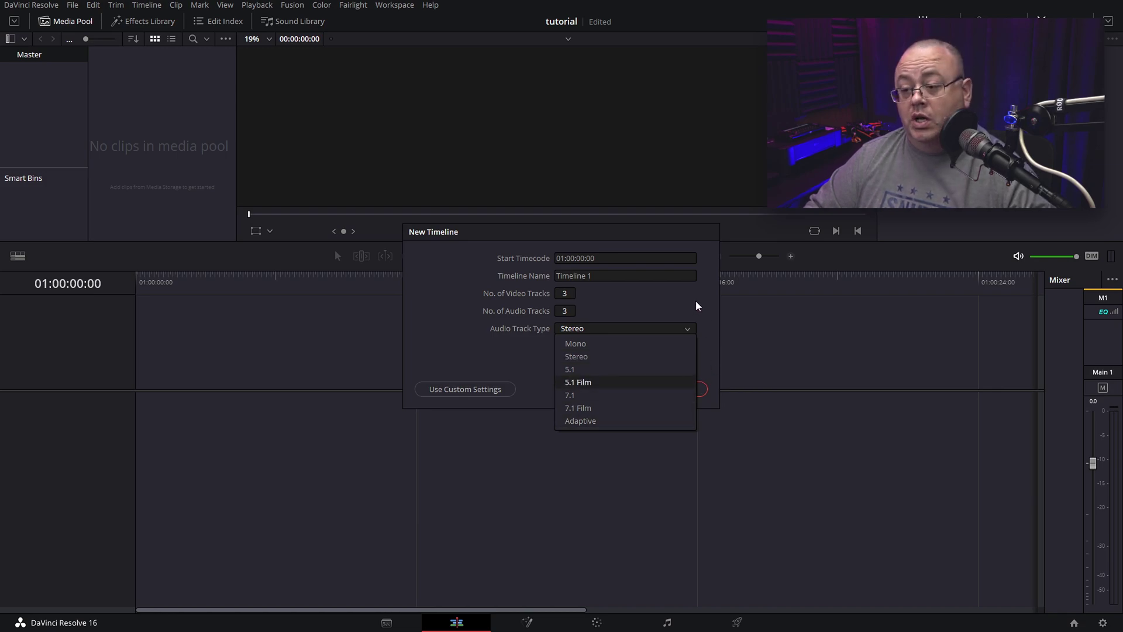
{"action": "left_click", "coordinate": [611, 354]}
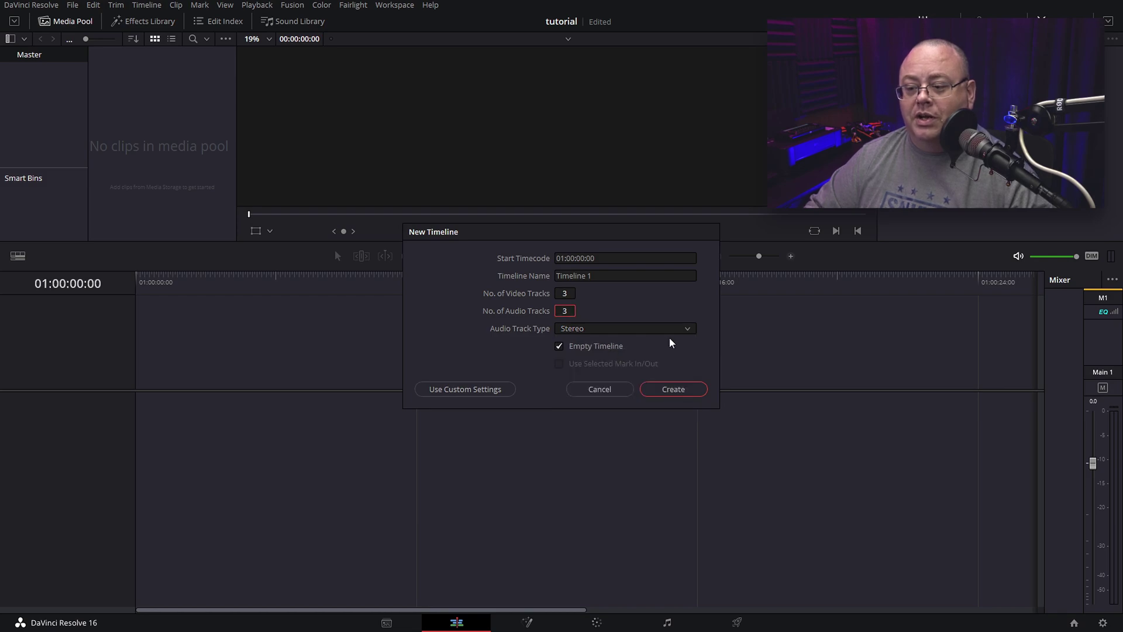
{"action": "left_click", "coordinate": [673, 389]}
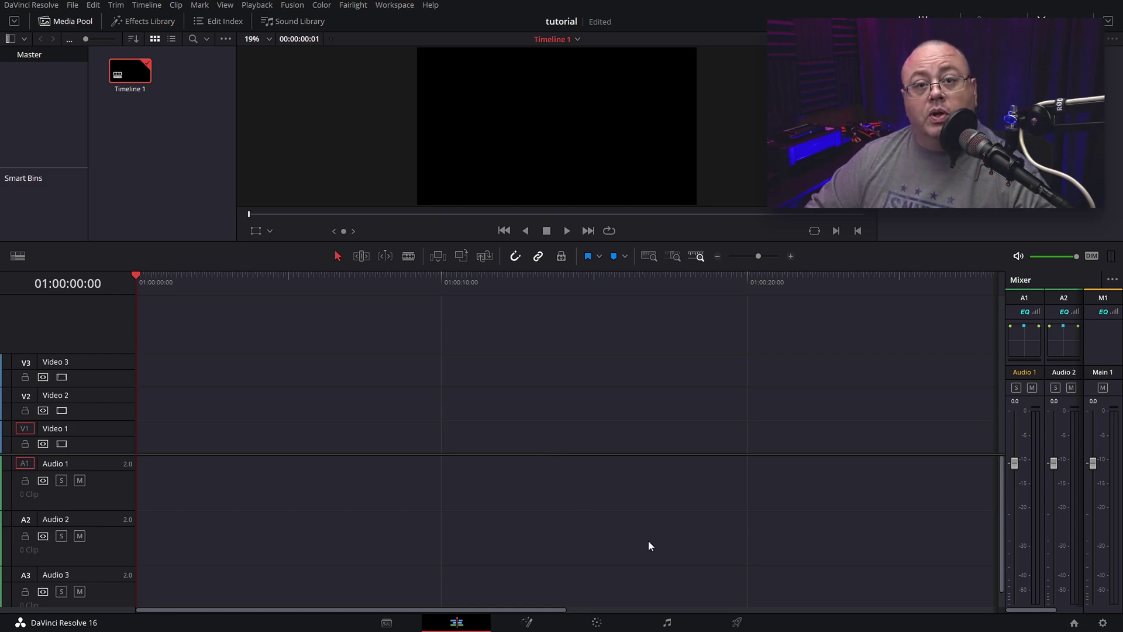
Switch to the Fairlight page and widen the mixer to reveal the A3 channel strip
{"action": "left_click", "coordinate": [666, 623]}
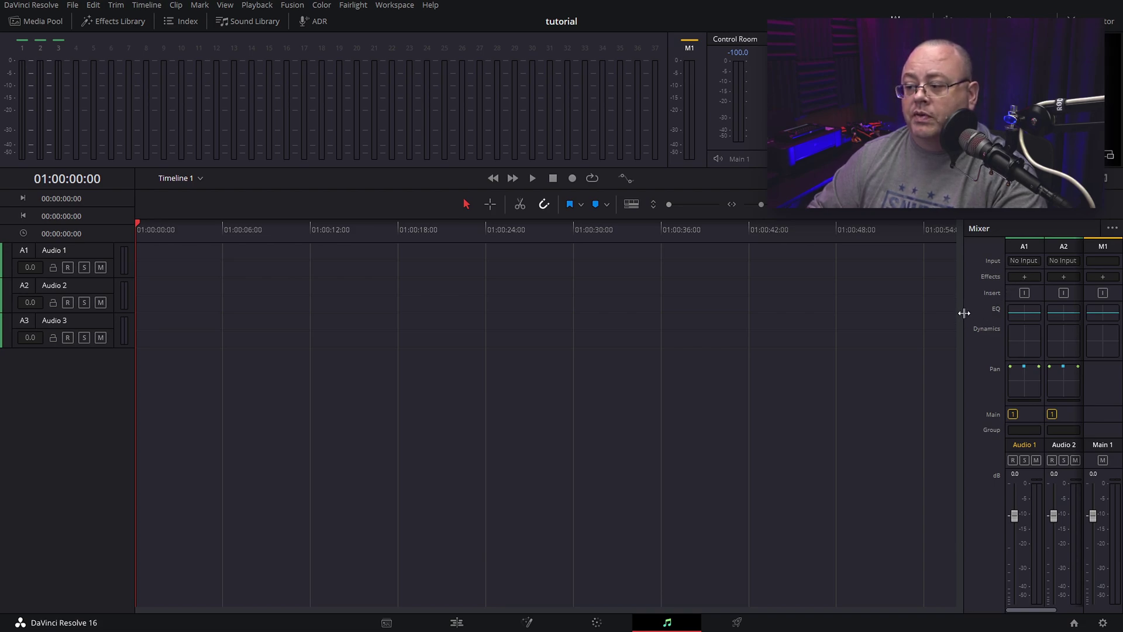
{"action": "left_click_drag", "start_coordinate": [965, 312], "coordinate": [901, 315]}
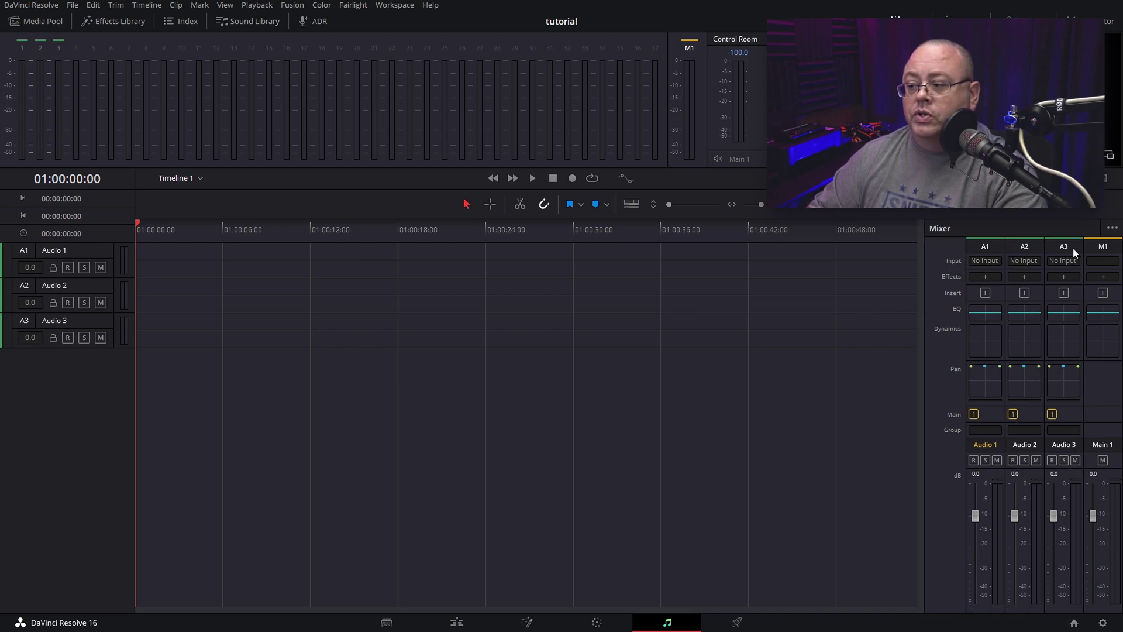
Patch input 1: Microphone into Audio 1's left and right inputs (1-L/1-R)
{"action": "left_click", "coordinate": [985, 264]}
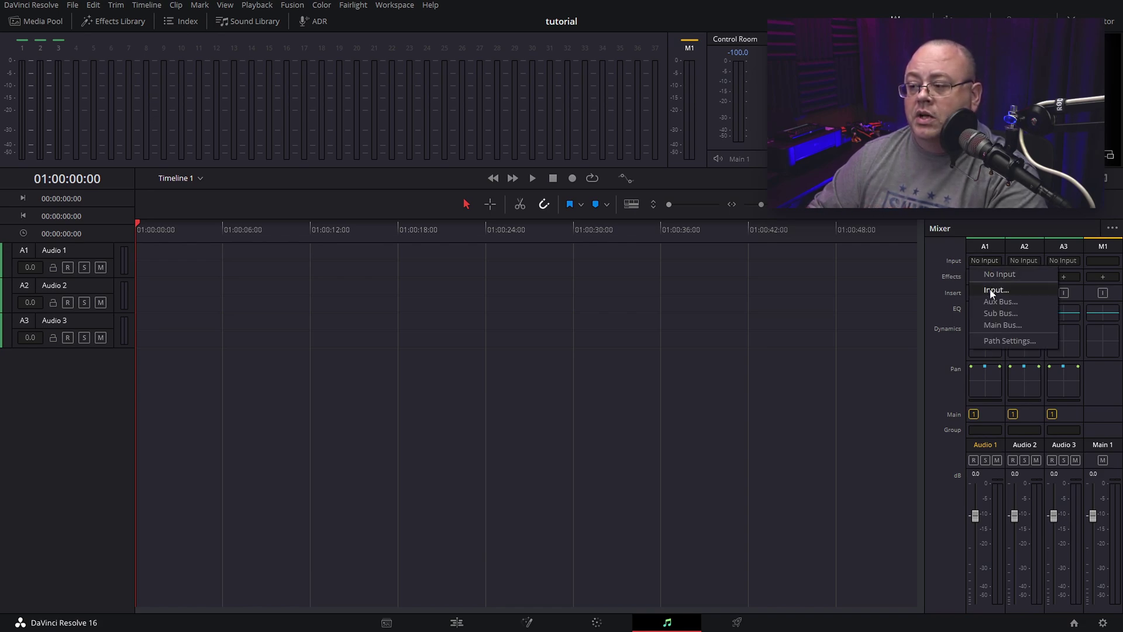
{"action": "left_click", "coordinate": [1034, 288]}
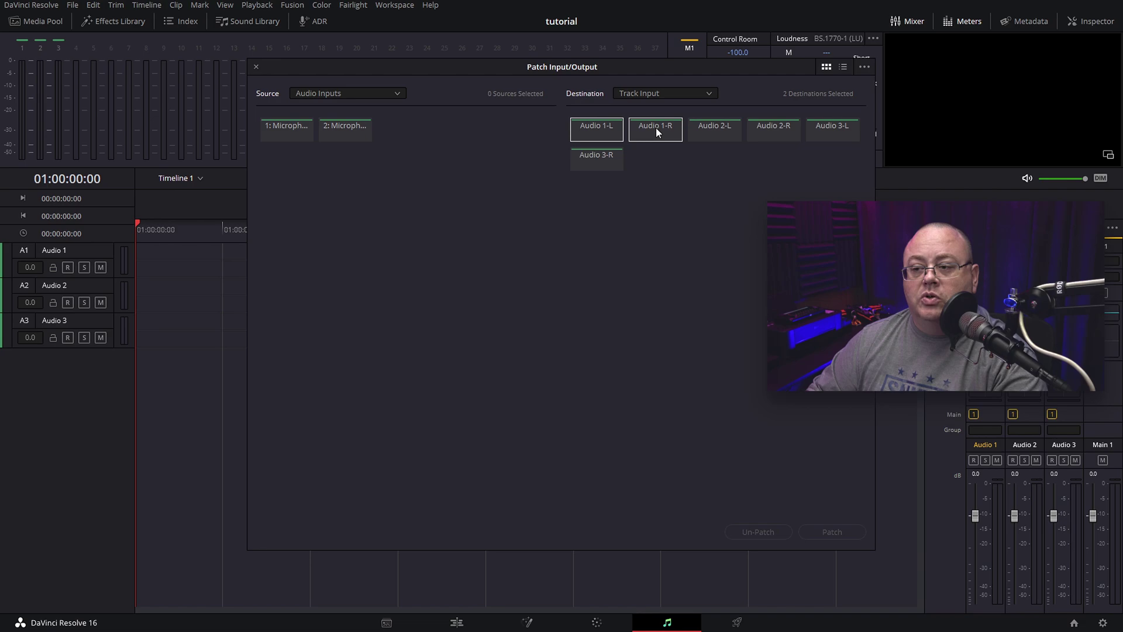
{"action": "left_click", "coordinate": [294, 128]}
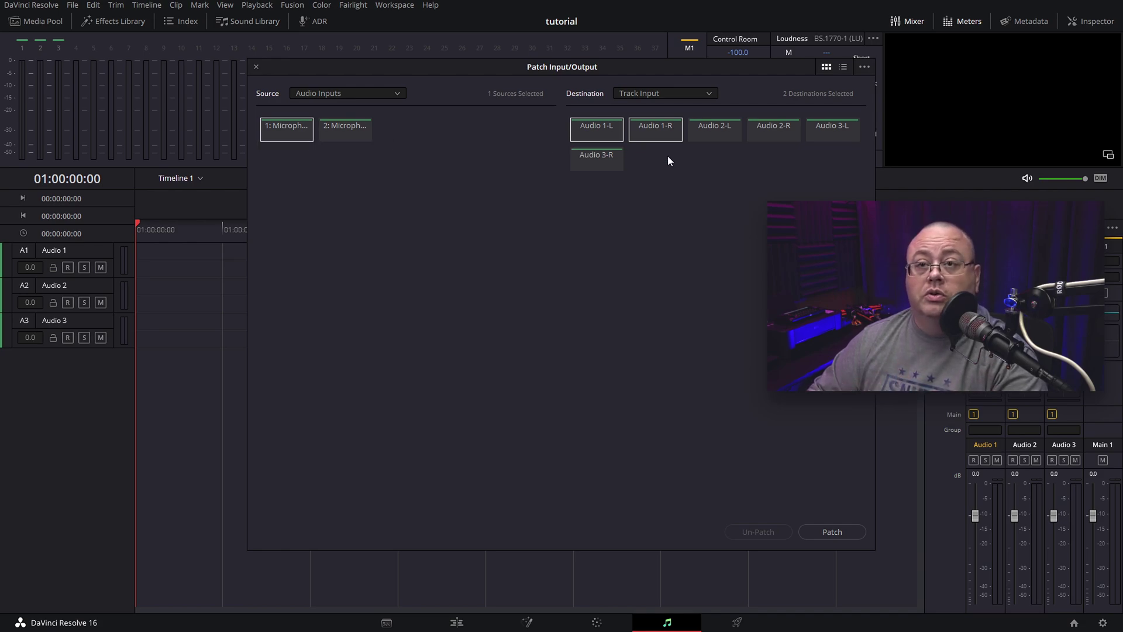
{"action": "left_click", "coordinate": [832, 532]}
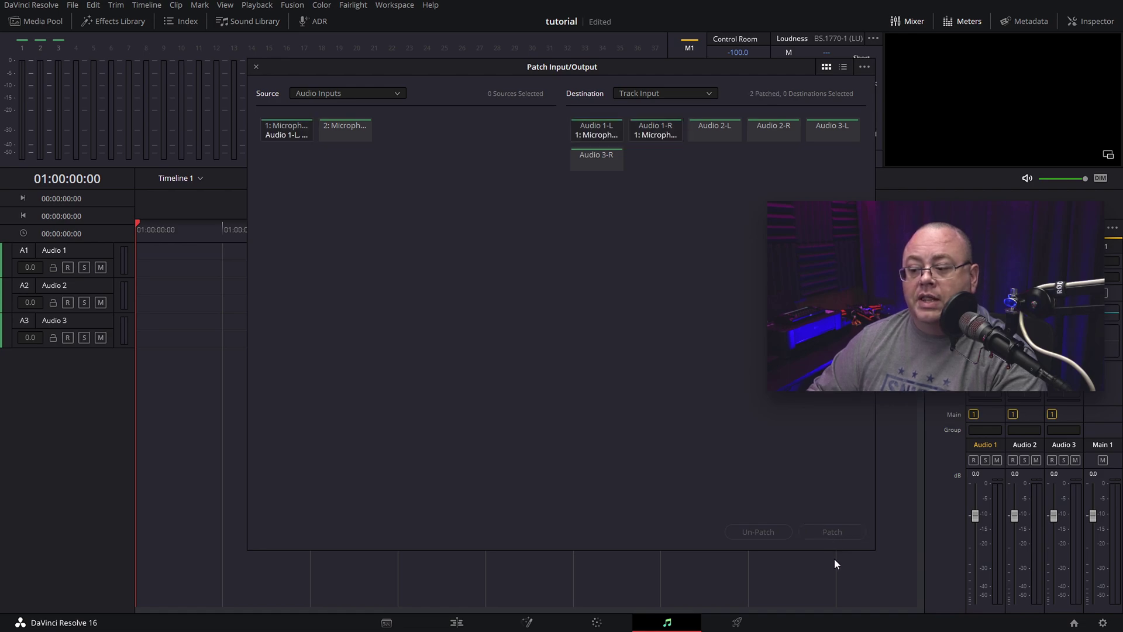
{"action": "left_click", "coordinate": [256, 66]}
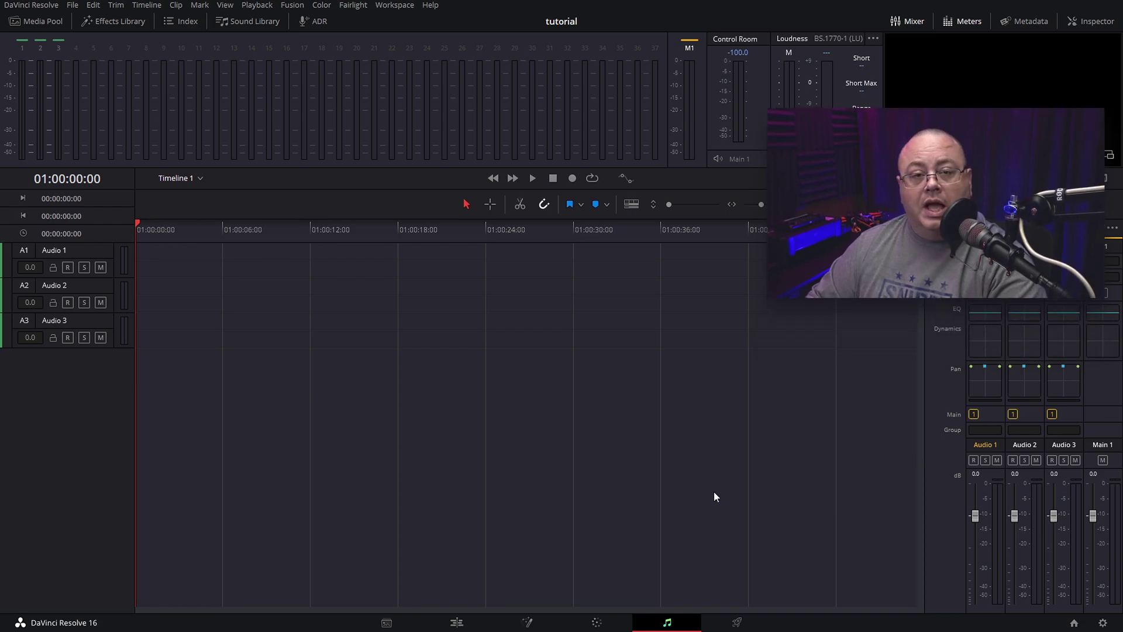
Save the project, arm Audio 1 for recording, and mute the Control Room monitoring
{"action": "key", "text": "ctrl+s"}
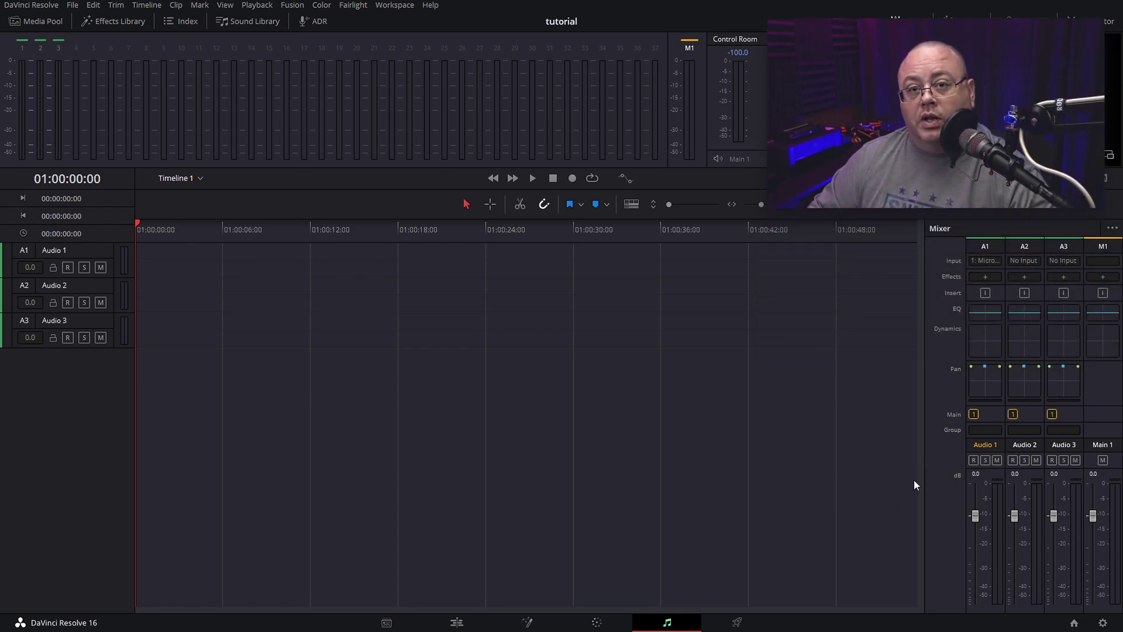
{"action": "left_click", "coordinate": [973, 460]}
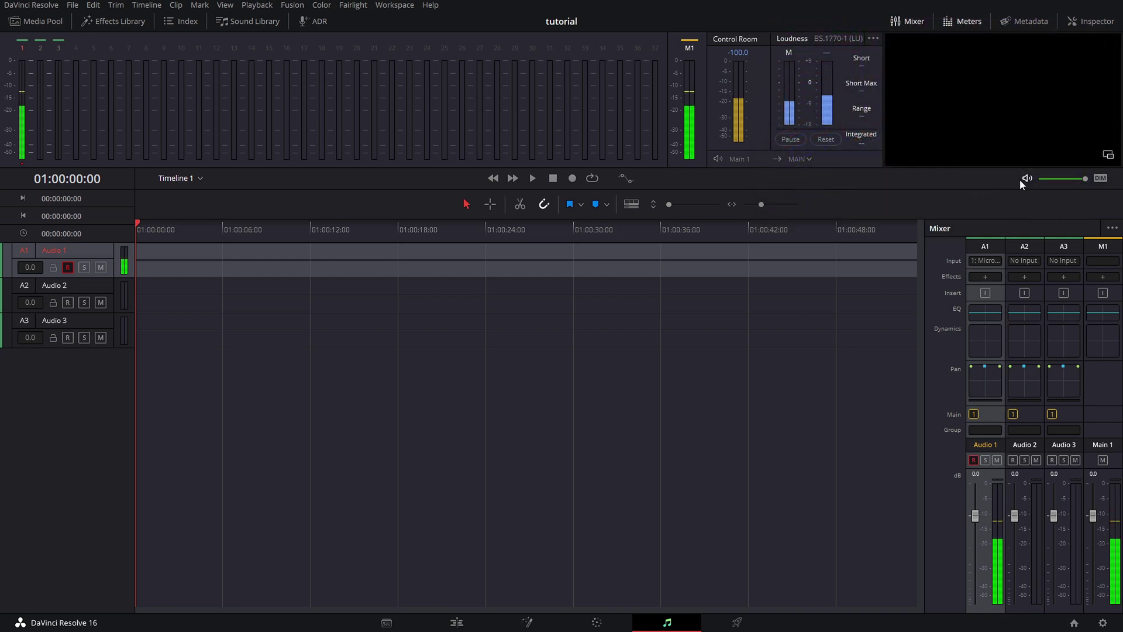
{"action": "left_click", "coordinate": [1024, 179]}
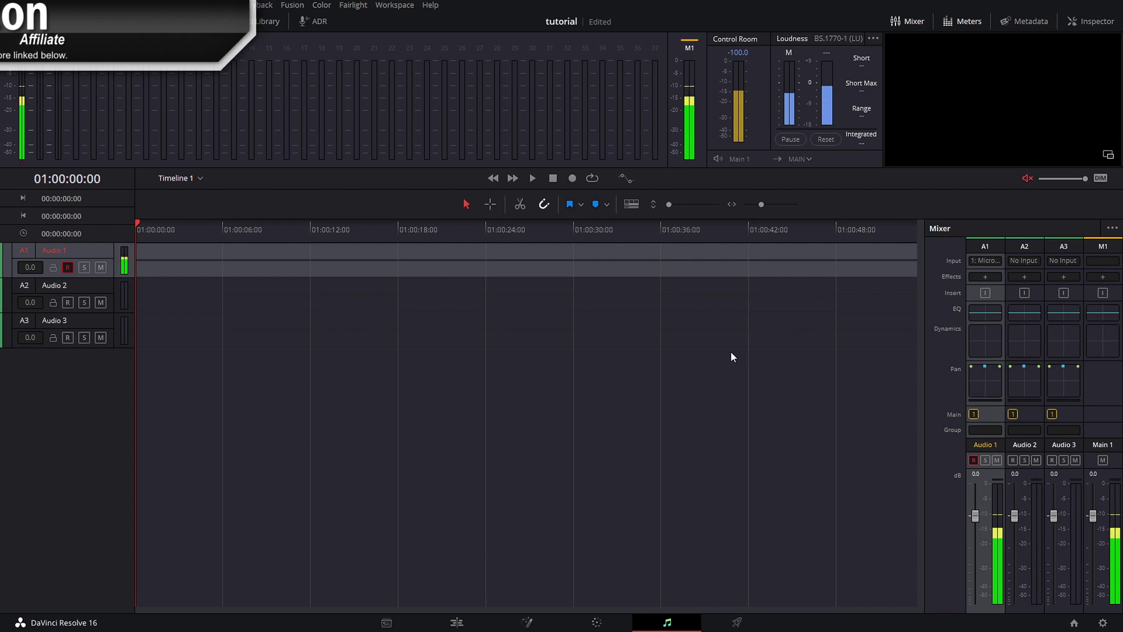
{"action": "left_click", "coordinate": [572, 178]}
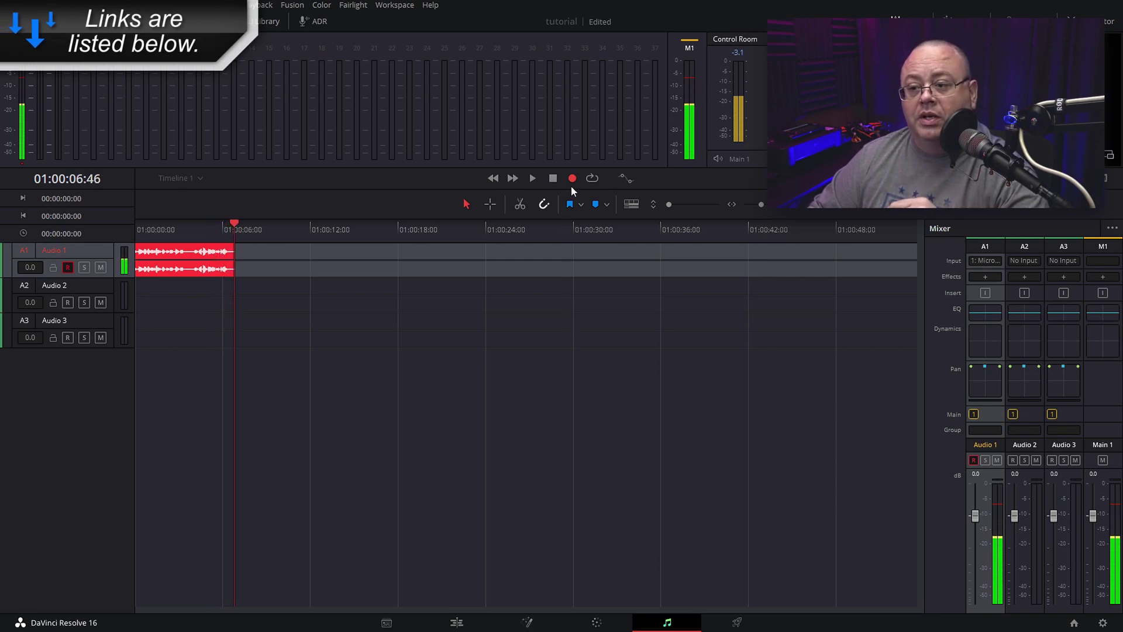
{"action": "left_click", "coordinate": [553, 179]}
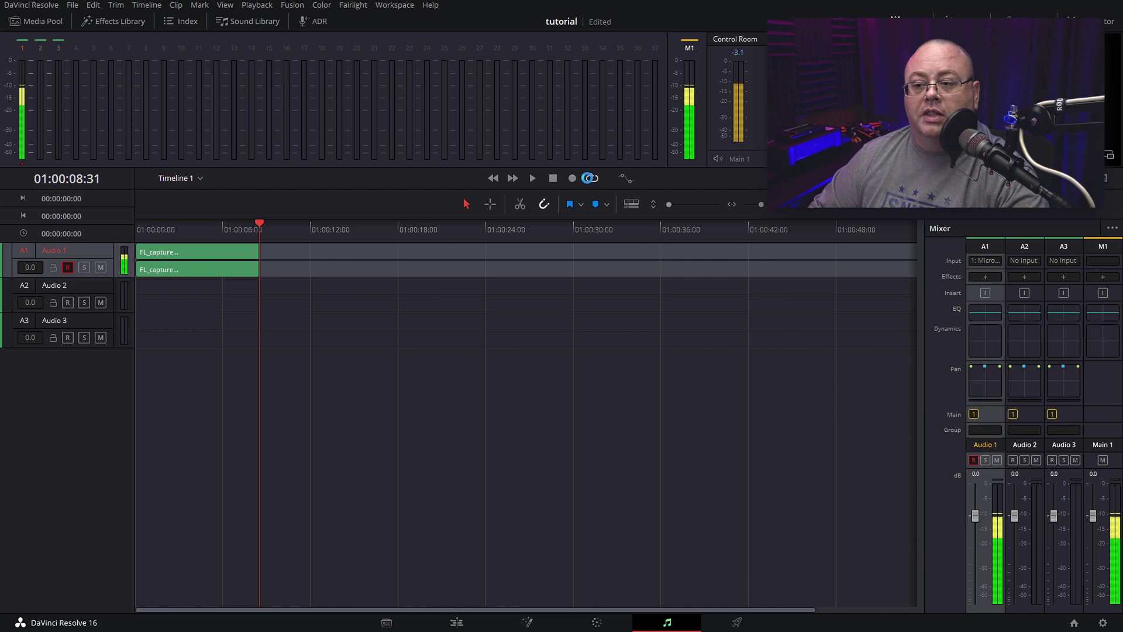
{"action": "left_click", "coordinate": [591, 178]}
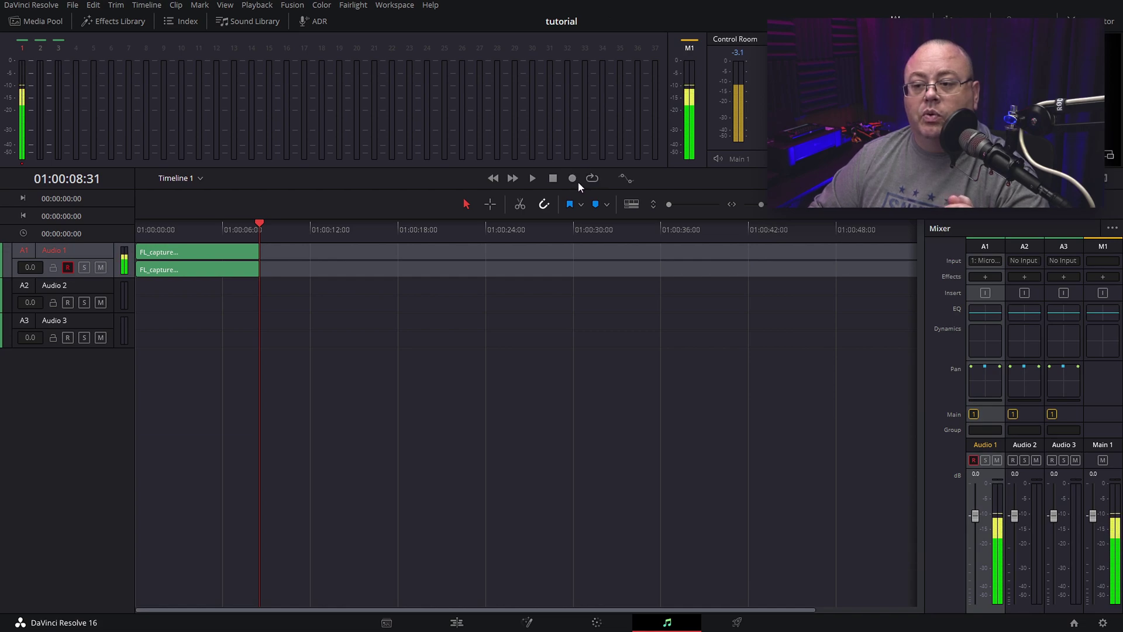
{"action": "left_click", "coordinate": [185, 245]}
{"action": "left_click", "coordinate": [138, 229]}
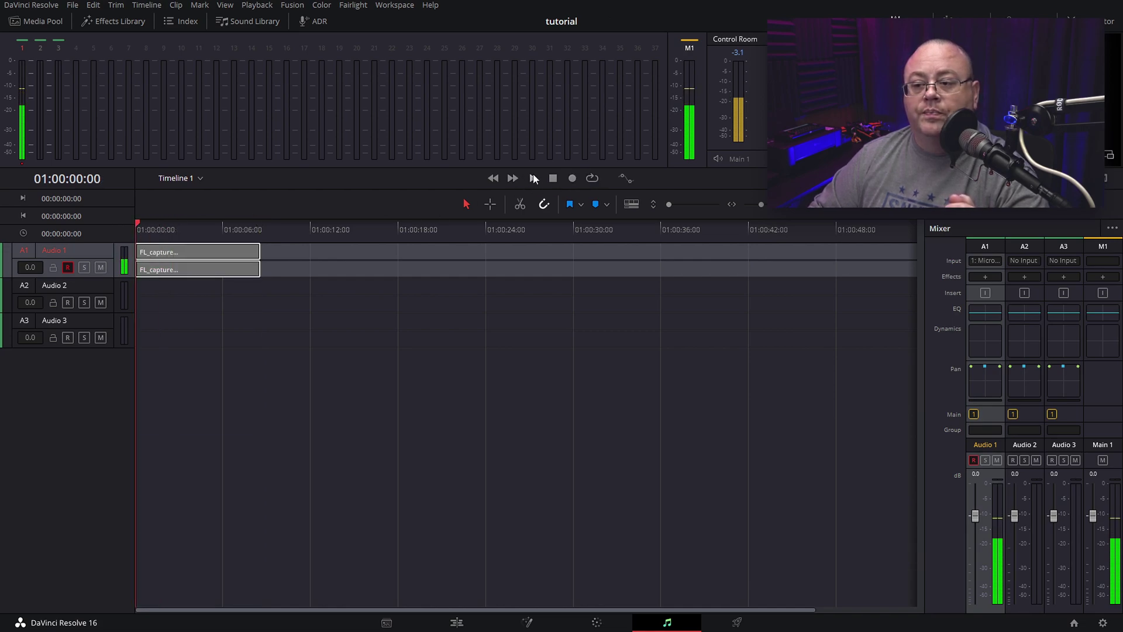
{"action": "left_click", "coordinate": [534, 179]}
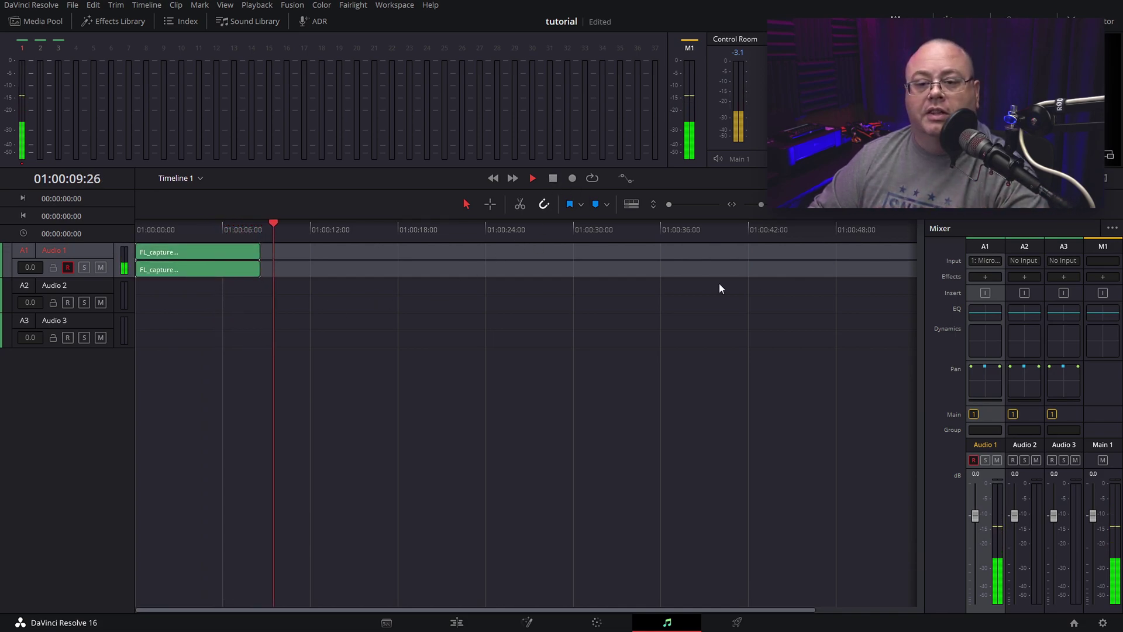
{"action": "left_click", "coordinate": [552, 178]}
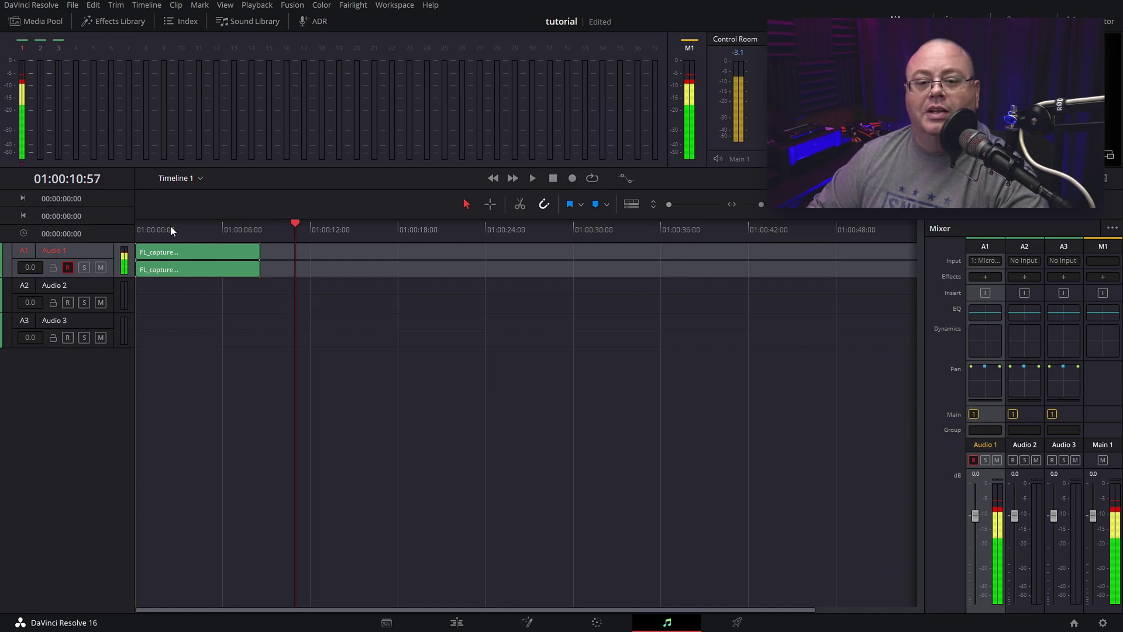
{"action": "left_click", "coordinate": [158, 223]}
{"action": "left_click", "coordinate": [532, 179]}
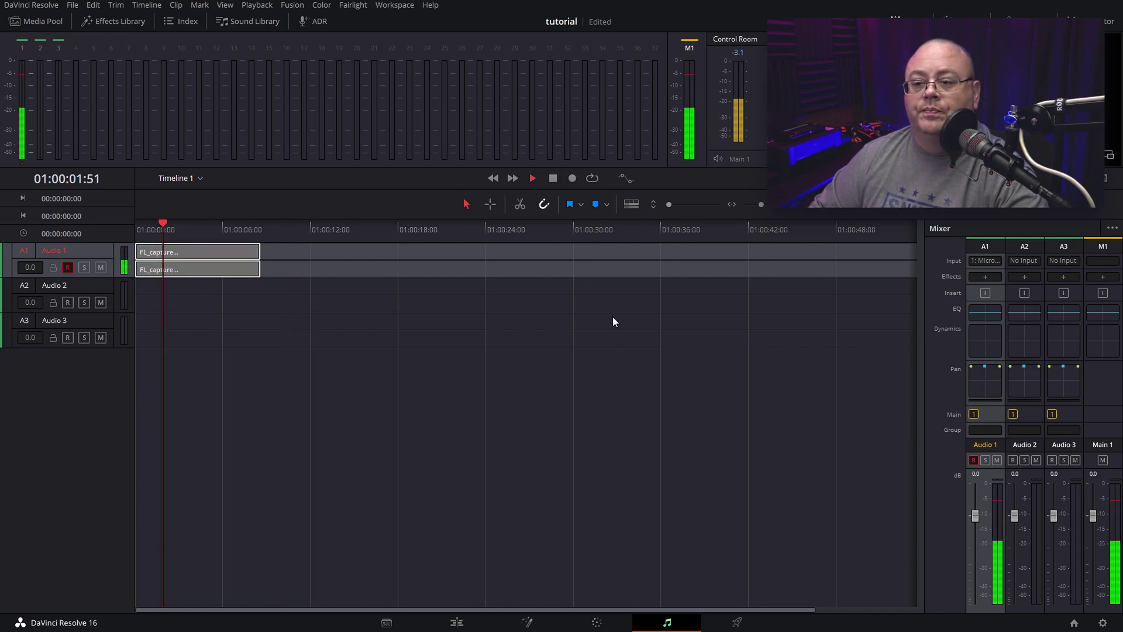
{"action": "left_click", "coordinate": [552, 179]}
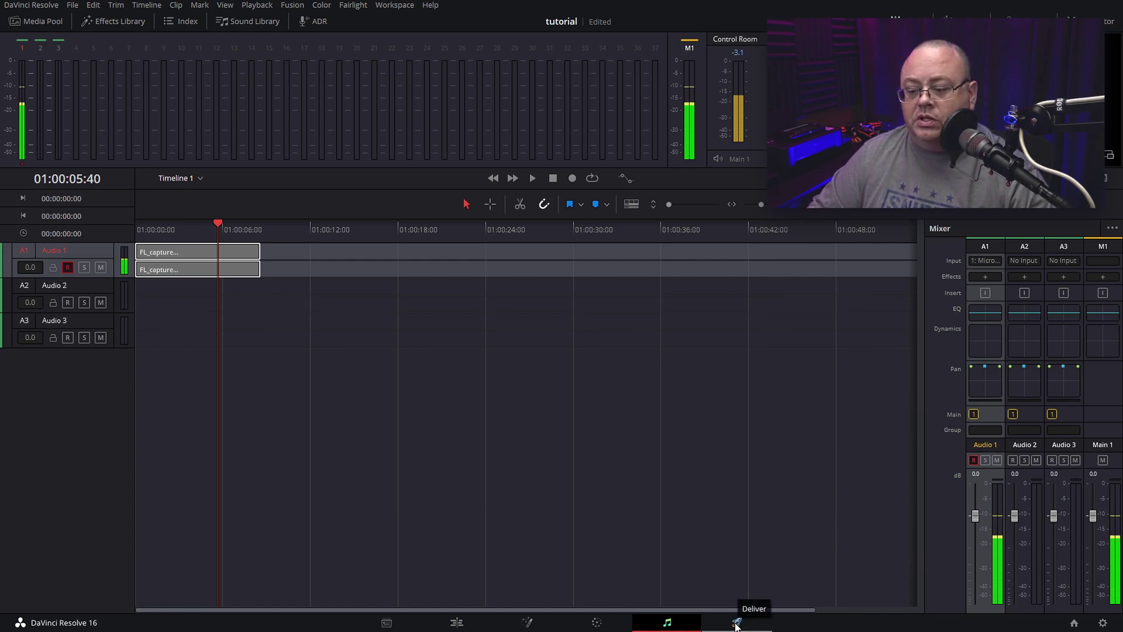
On the Deliver page, choose the Audio Only render preset and show its Audio settings
{"action": "left_click", "coordinate": [738, 623]}
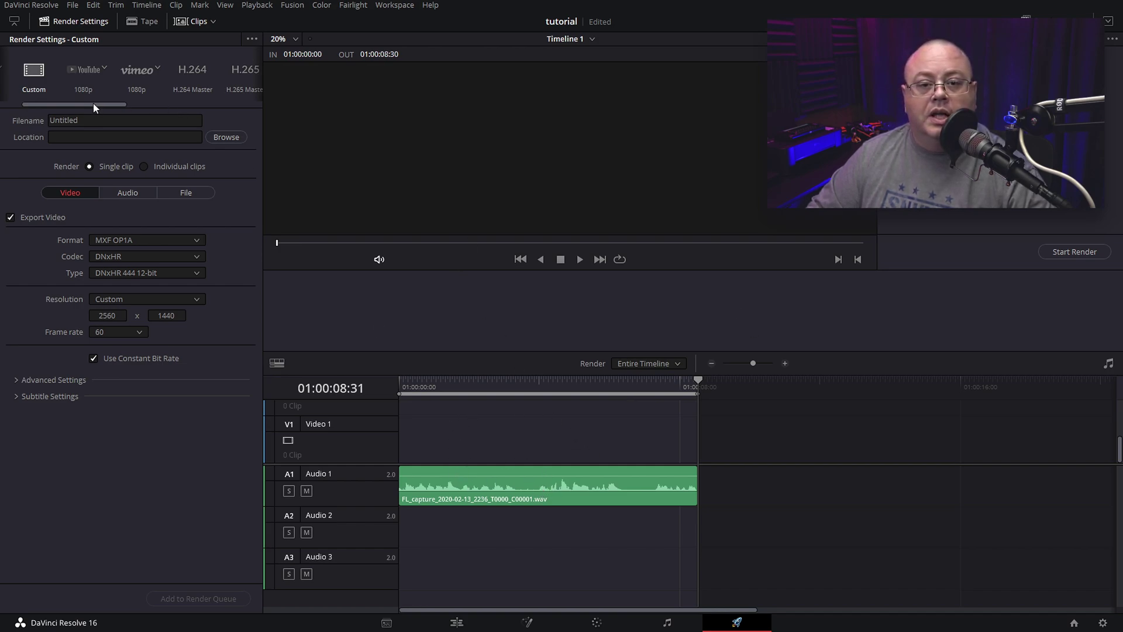
{"action": "left_click_drag", "start_coordinate": [93, 104], "coordinate": [274, 114]}
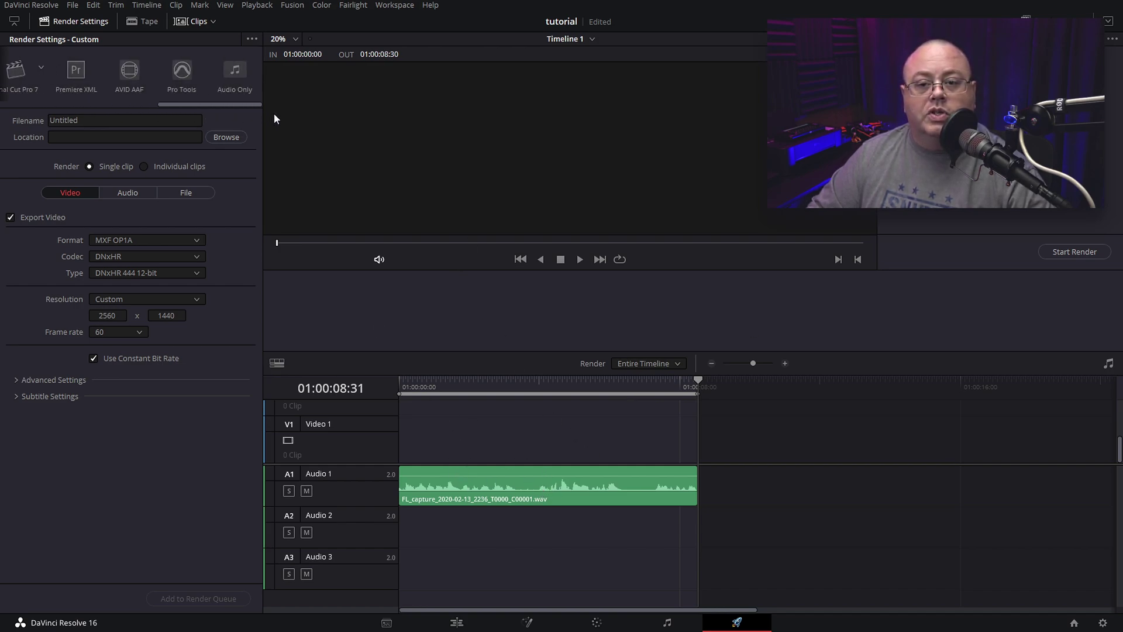
{"action": "left_click", "coordinate": [235, 75]}
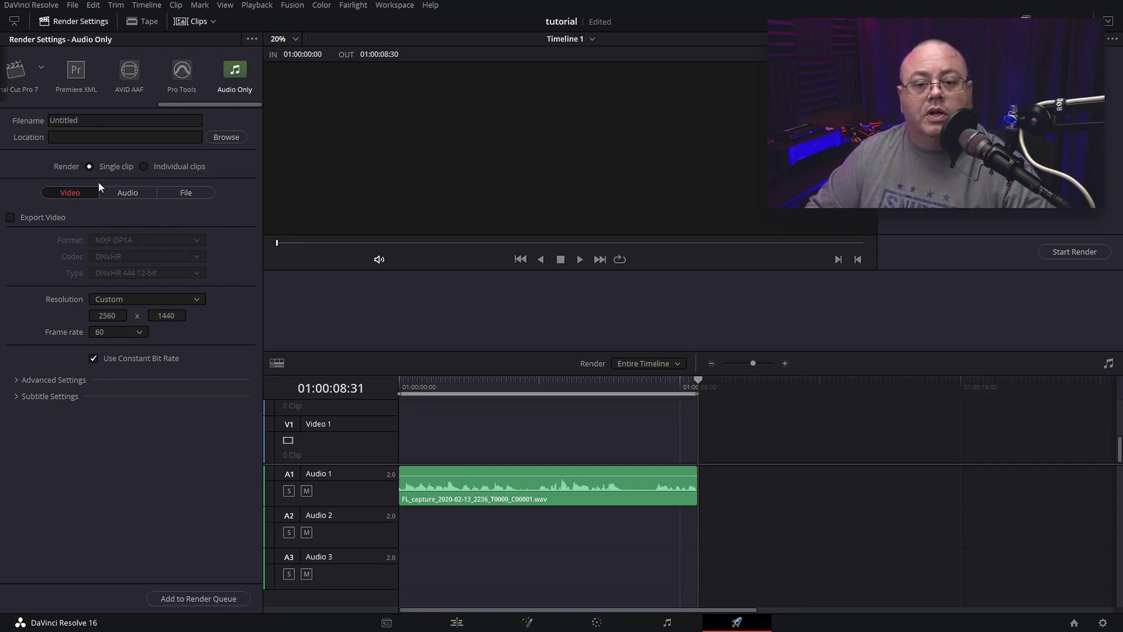
{"action": "left_click", "coordinate": [121, 193]}
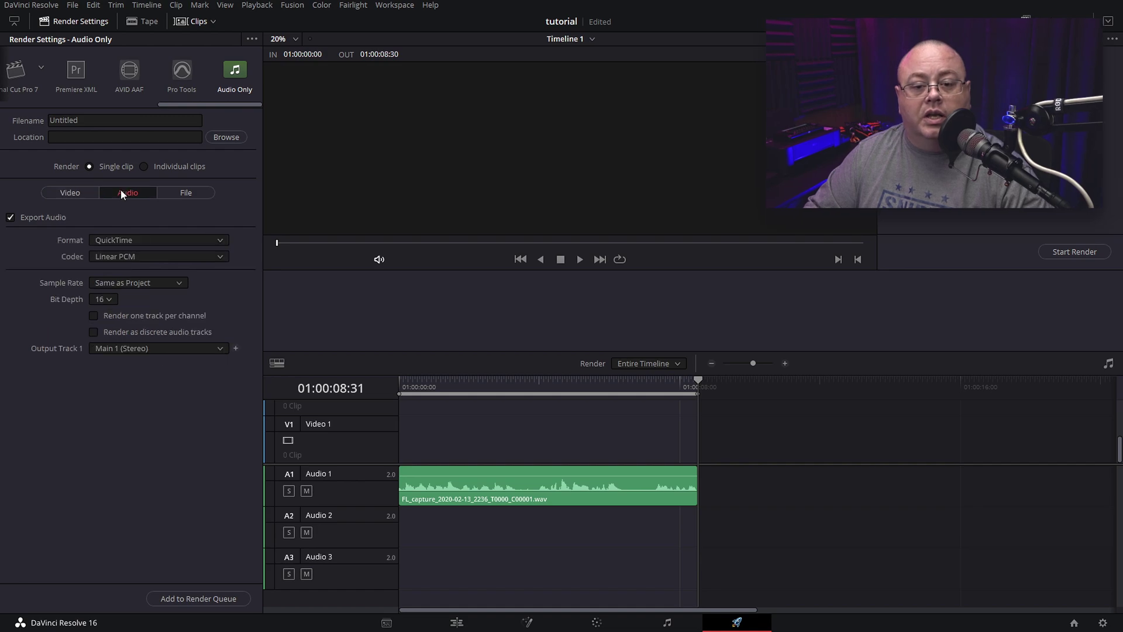
Set the audio render to Wave, 48000 Hz, 24-bit, with output track Main 1 (Stereo)
{"action": "left_click", "coordinate": [196, 242]}
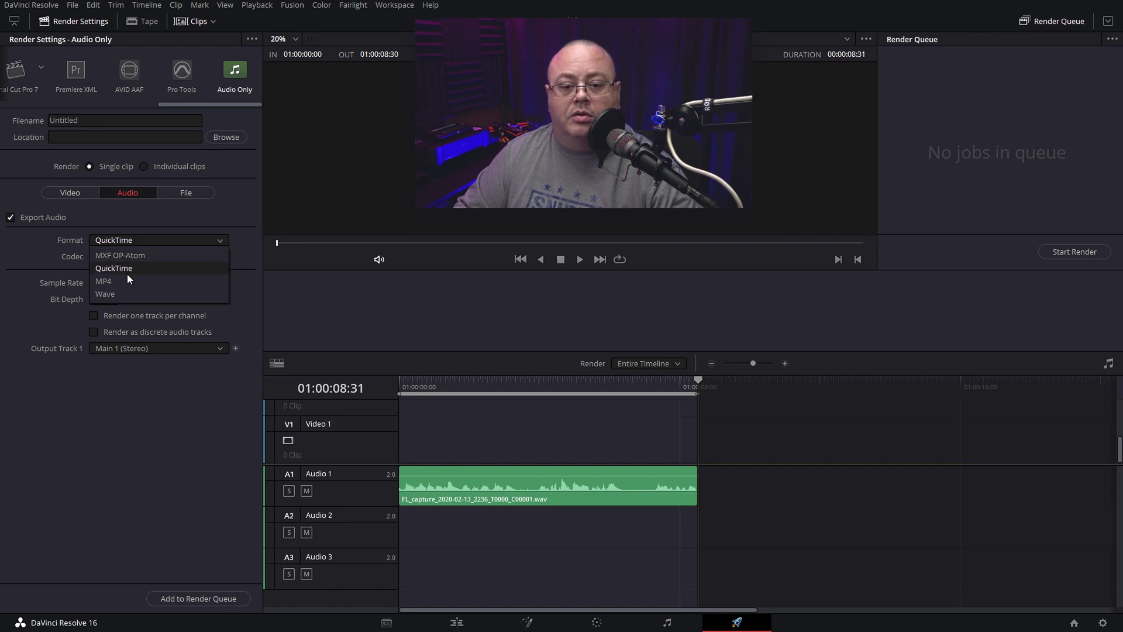
{"action": "left_click", "coordinate": [124, 293]}
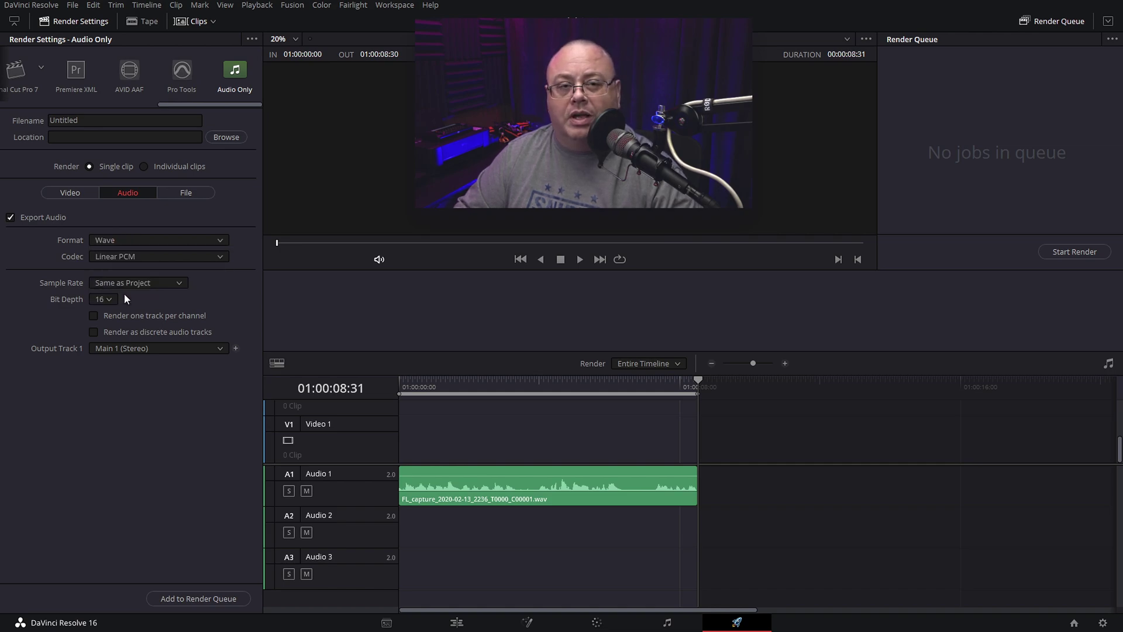
{"action": "left_click", "coordinate": [153, 283]}
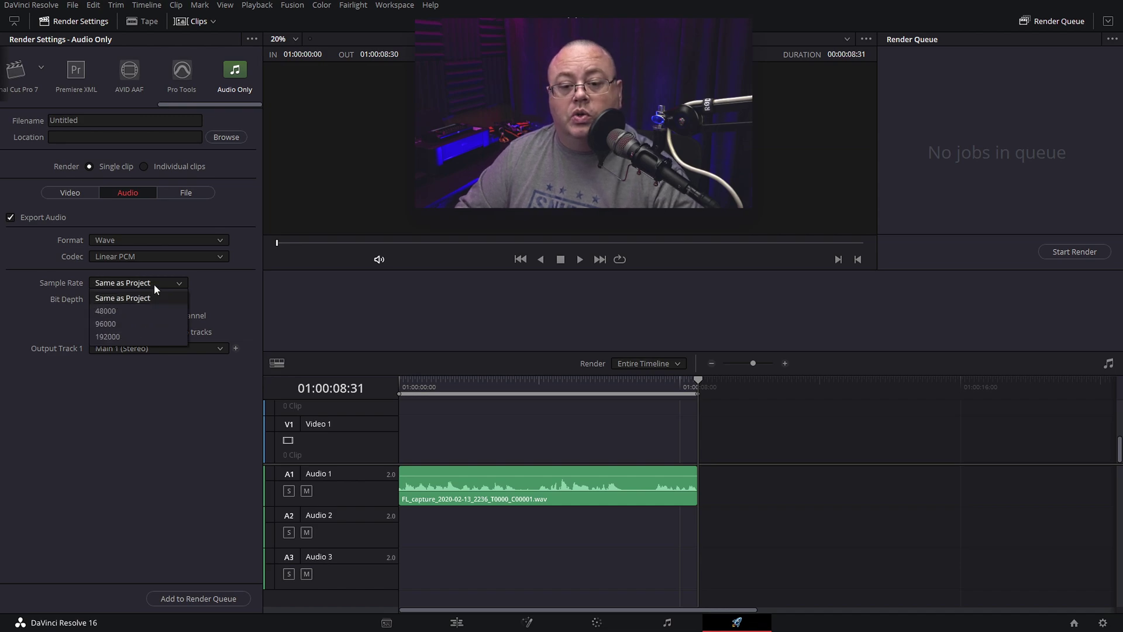
{"action": "left_click", "coordinate": [128, 311]}
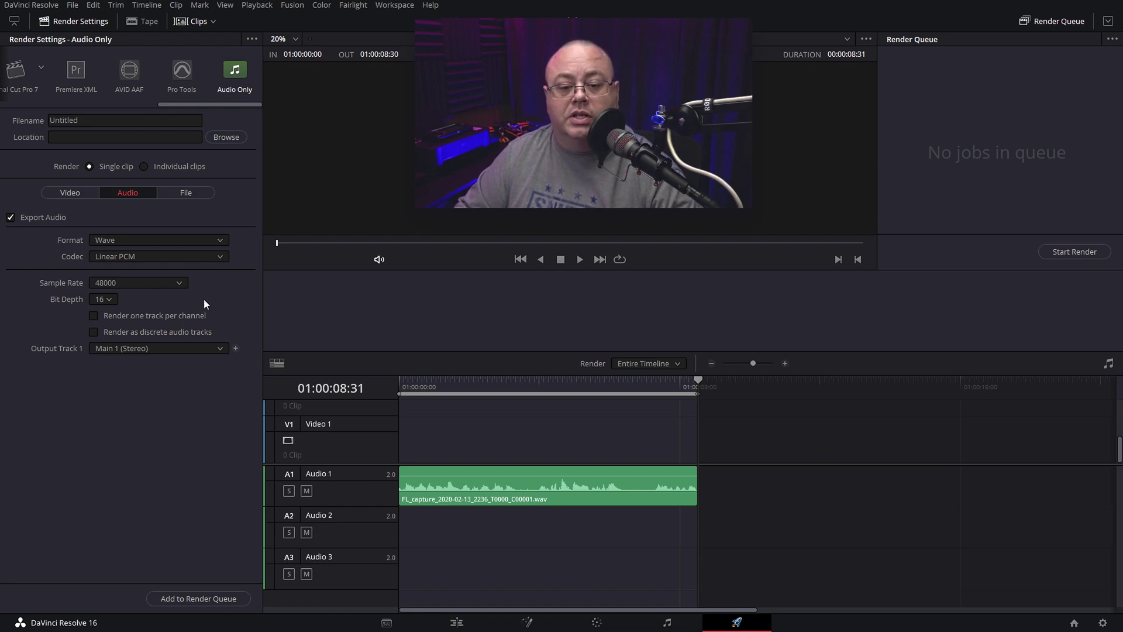
{"action": "left_click", "coordinate": [104, 299]}
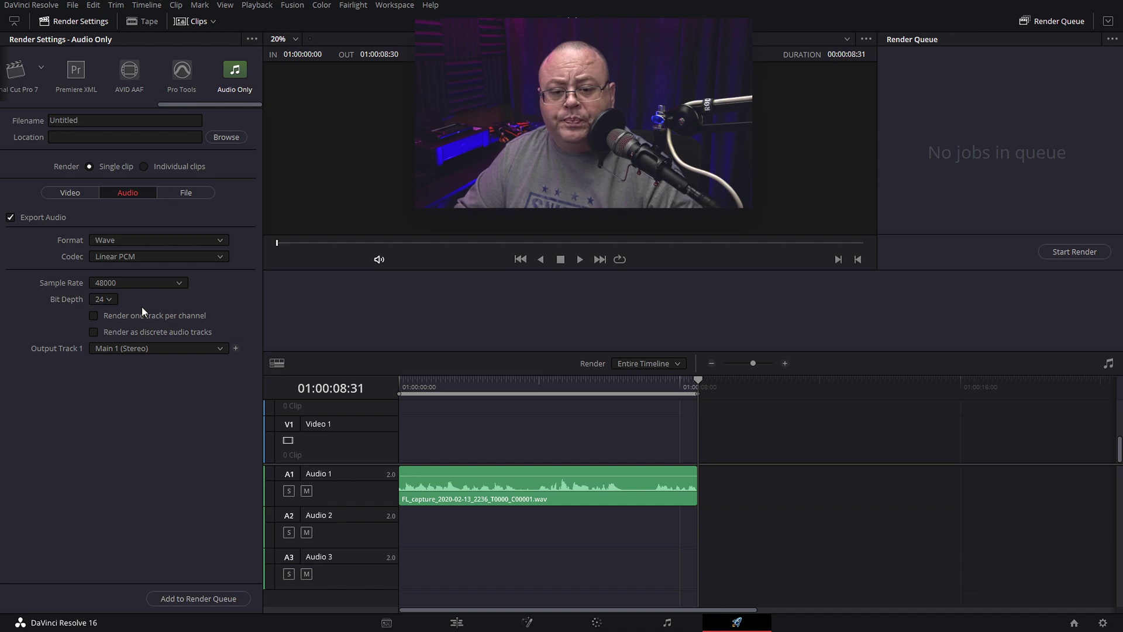
{"action": "left_click", "coordinate": [221, 347]}
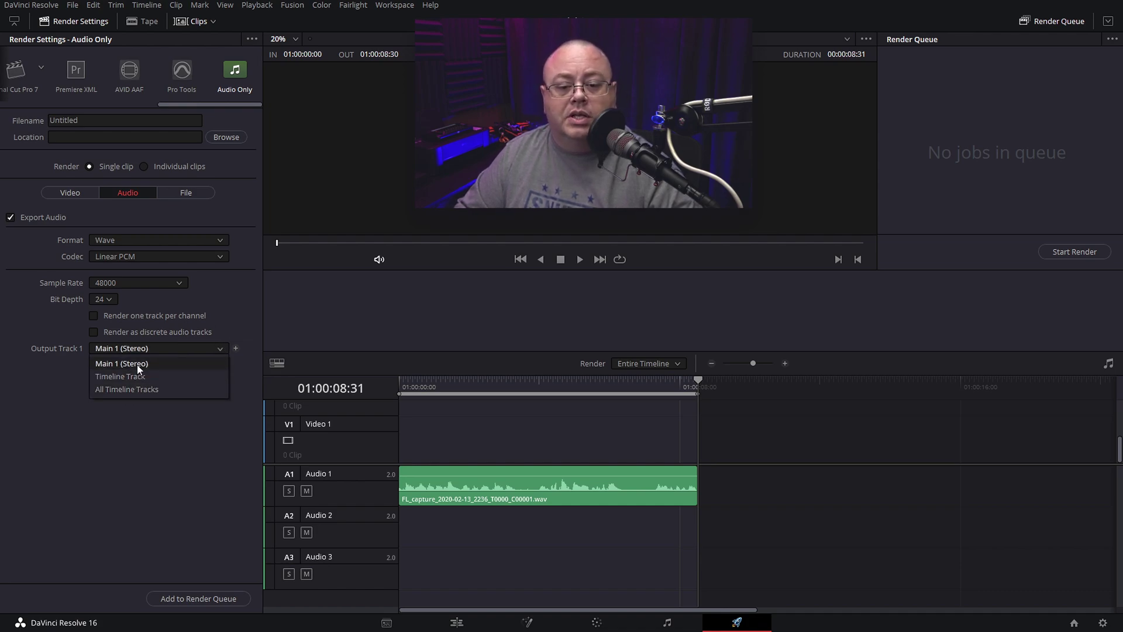
{"action": "left_click", "coordinate": [240, 303]}
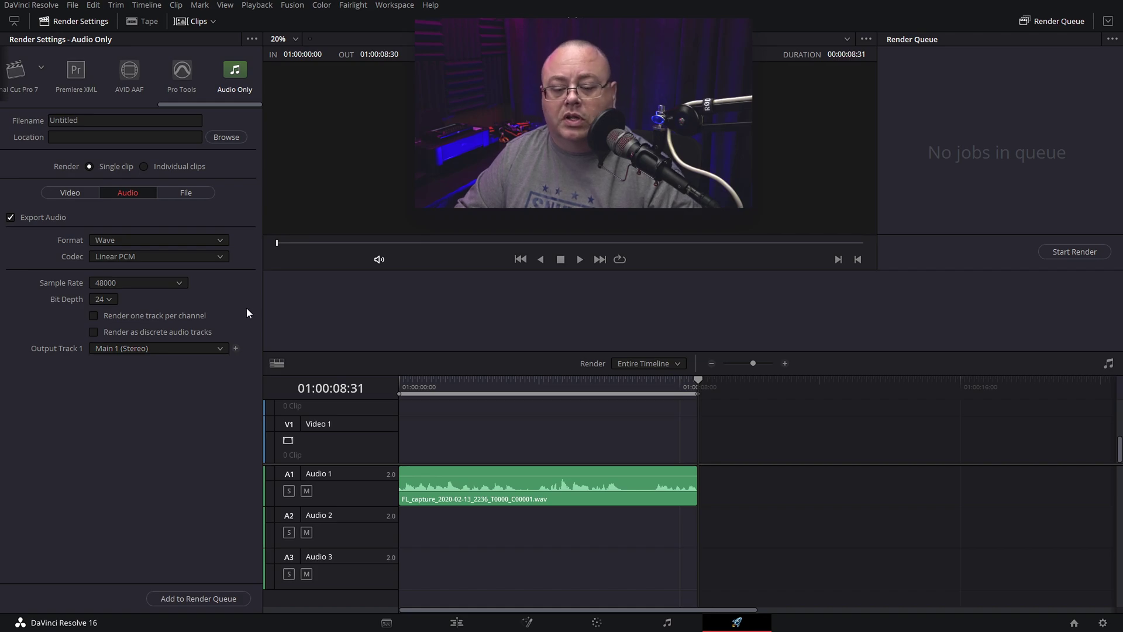
Set the render output location to the Desktop
{"action": "left_click", "coordinate": [197, 601]}
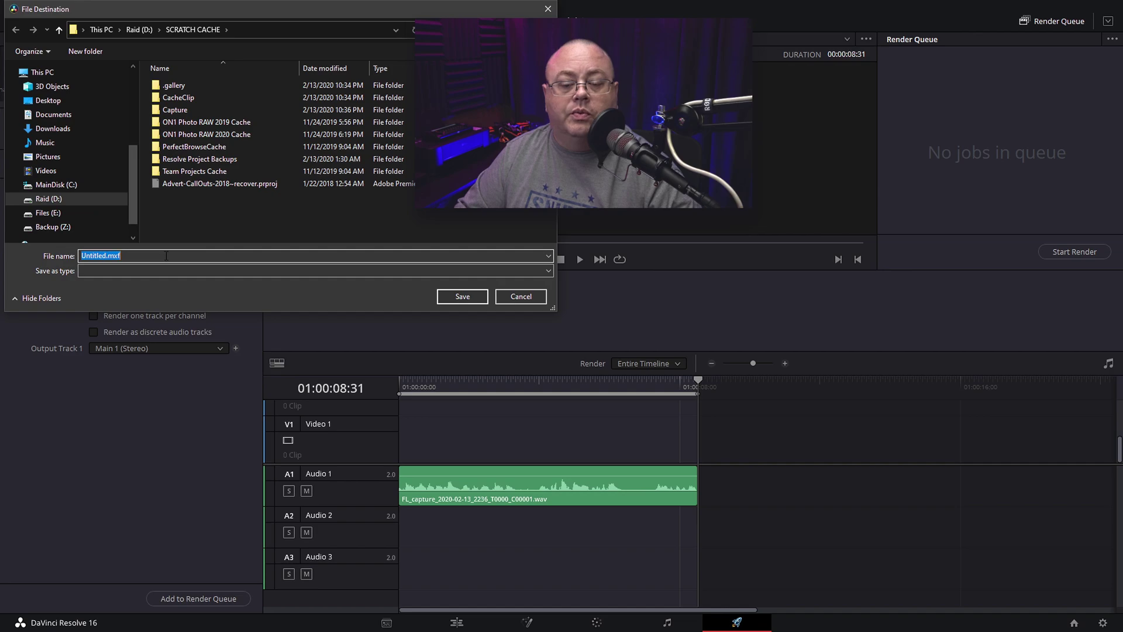
{"action": "left_click", "coordinate": [516, 297]}
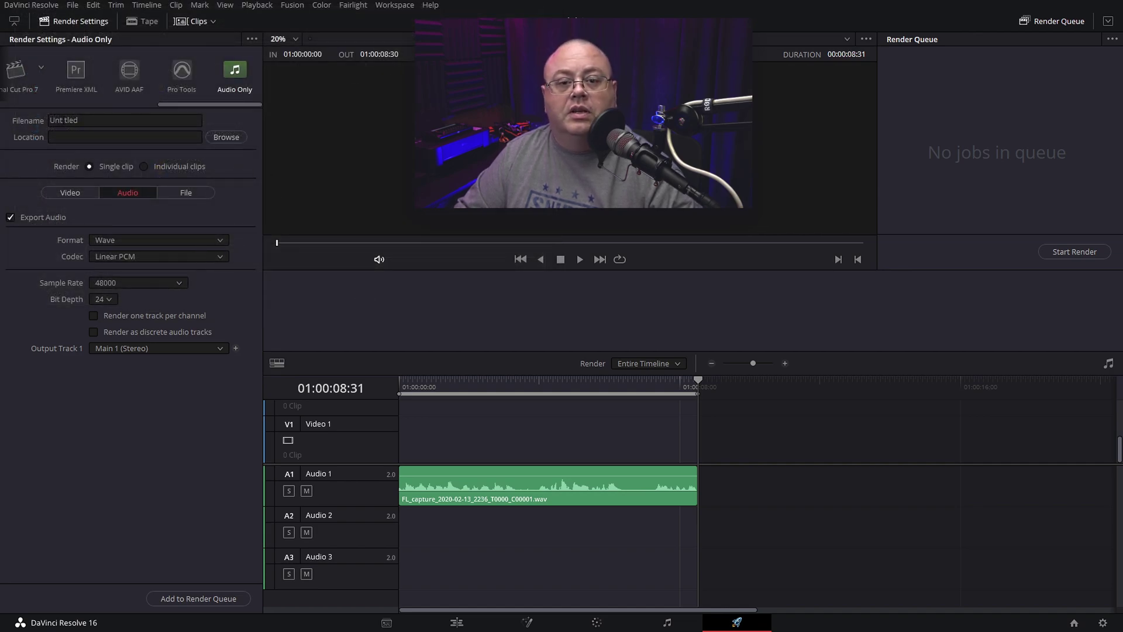
{"action": "double_click", "coordinate": [99, 118]}
{"action": "left_click", "coordinate": [176, 137]}
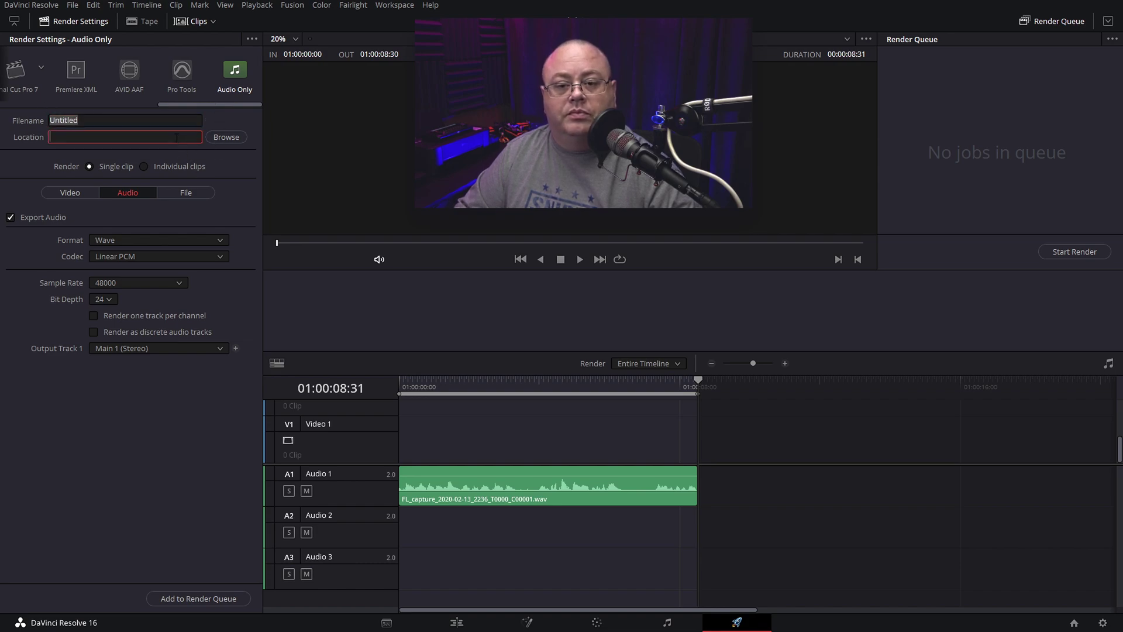
{"action": "left_click", "coordinate": [226, 139]}
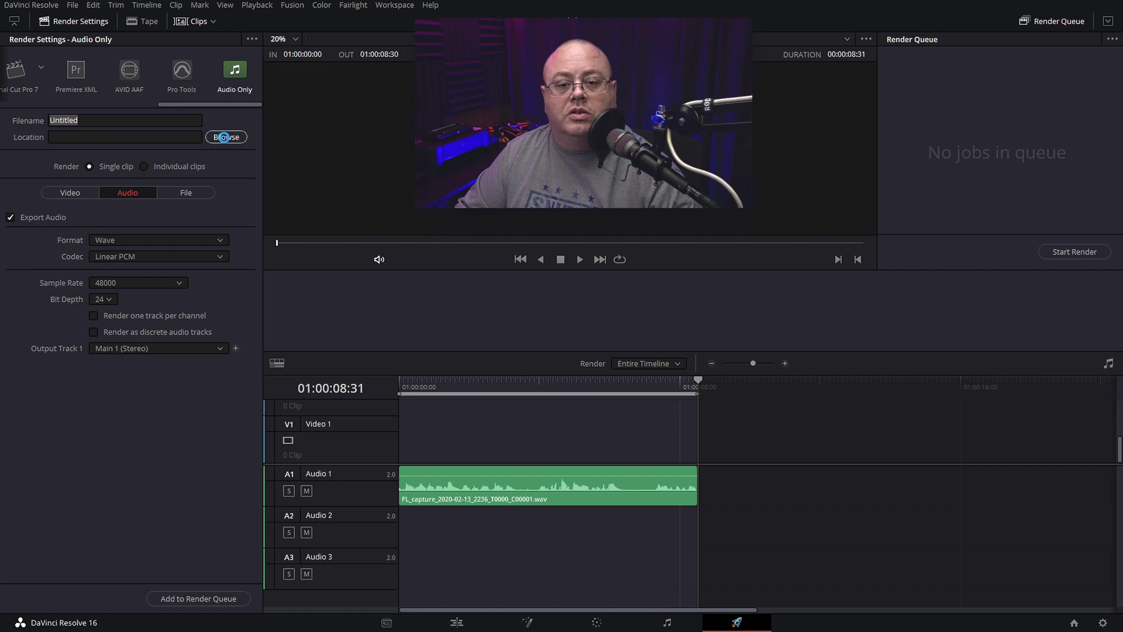
{"action": "left_click", "coordinate": [64, 102]}
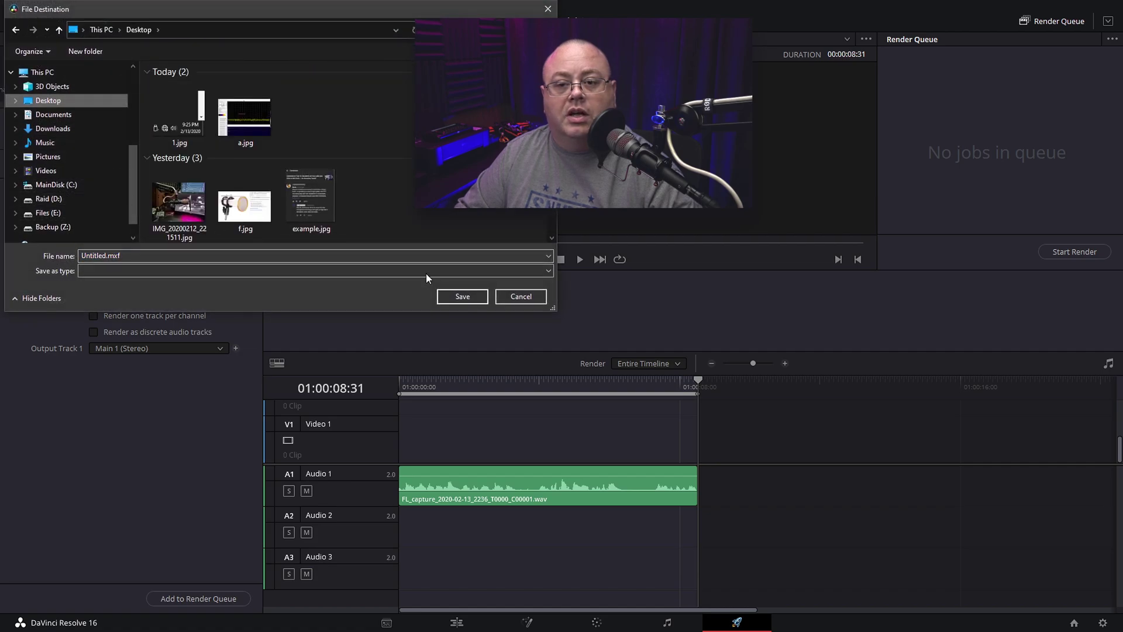
{"action": "left_click", "coordinate": [453, 296]}
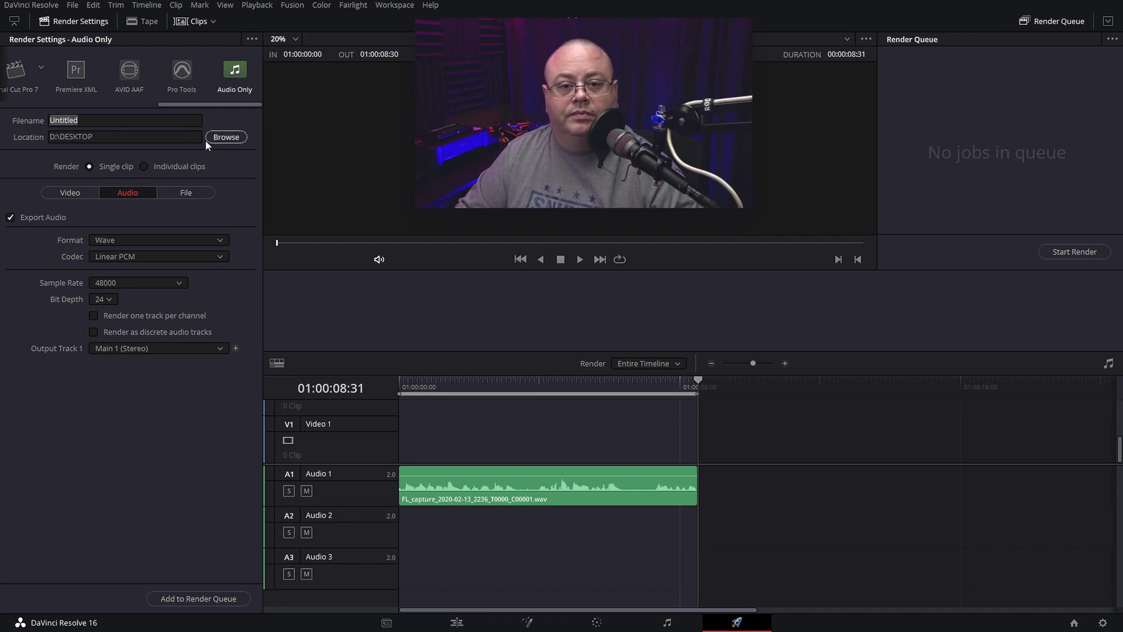
Name the output file 'test', add it to the render queue, and start rendering
{"action": "left_click", "coordinate": [134, 123]}
{"action": "type", "text": "test"}
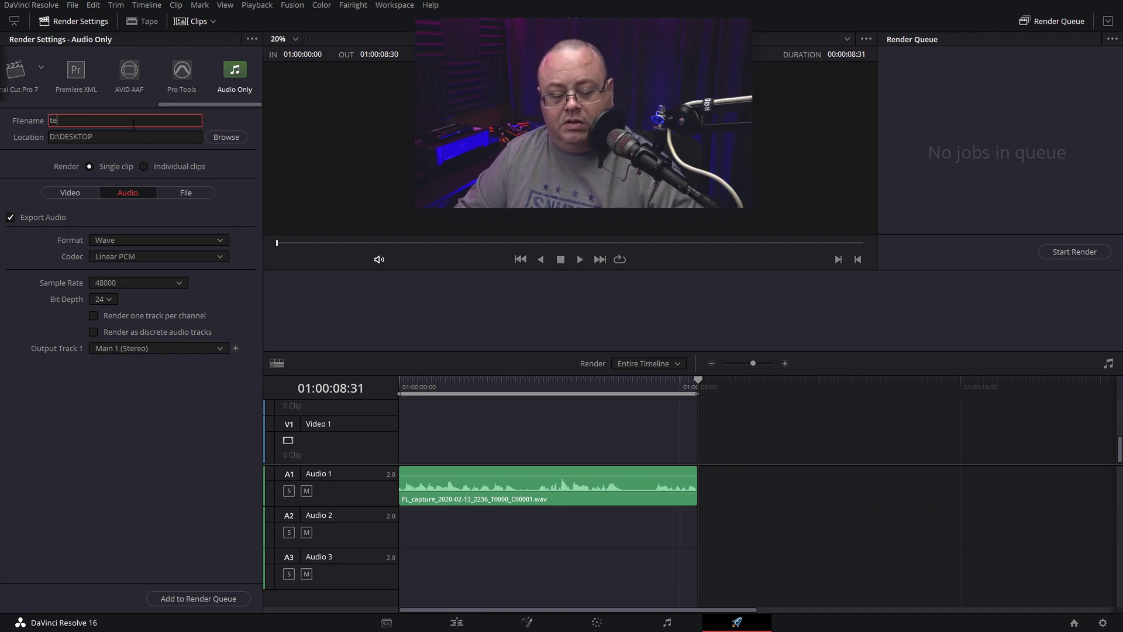
{"action": "left_click", "coordinate": [192, 596]}
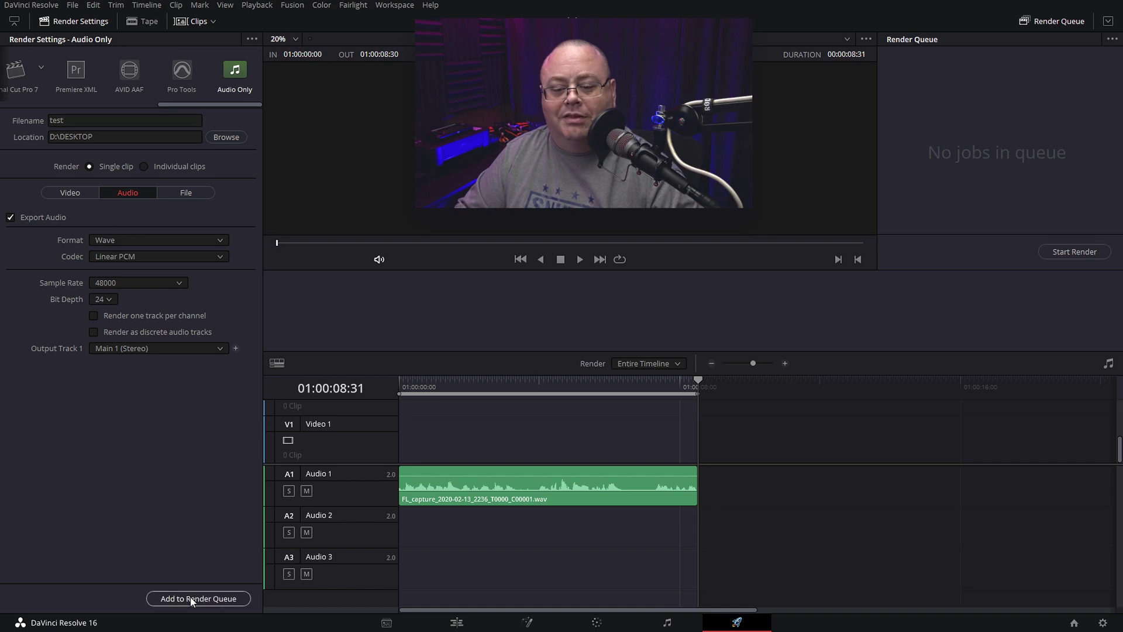
{"action": "left_click", "coordinate": [1085, 256]}
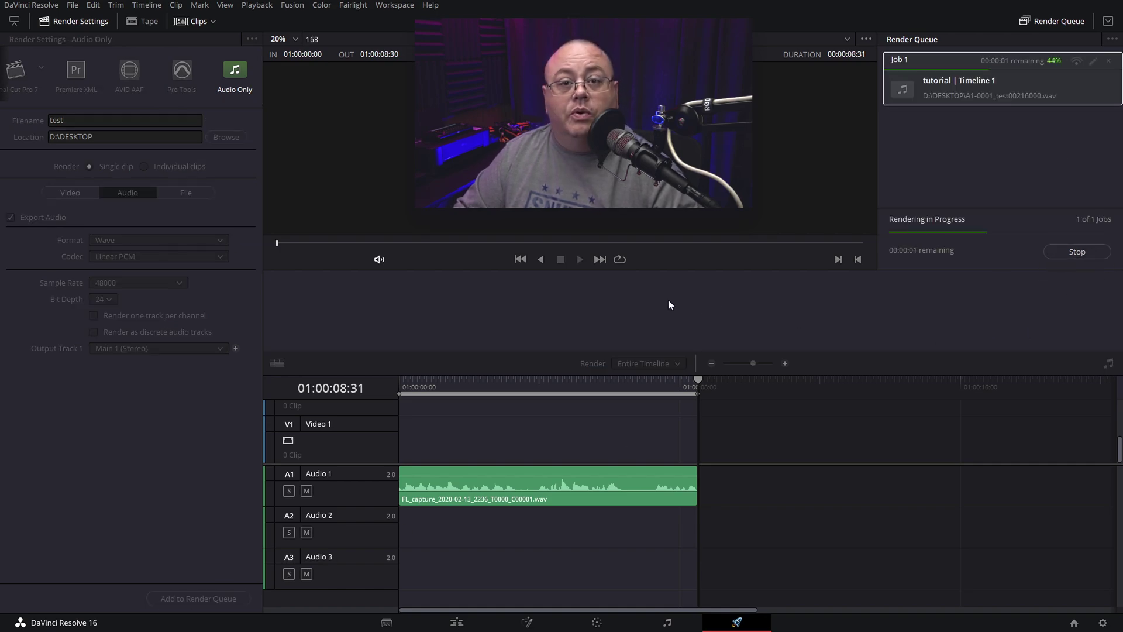